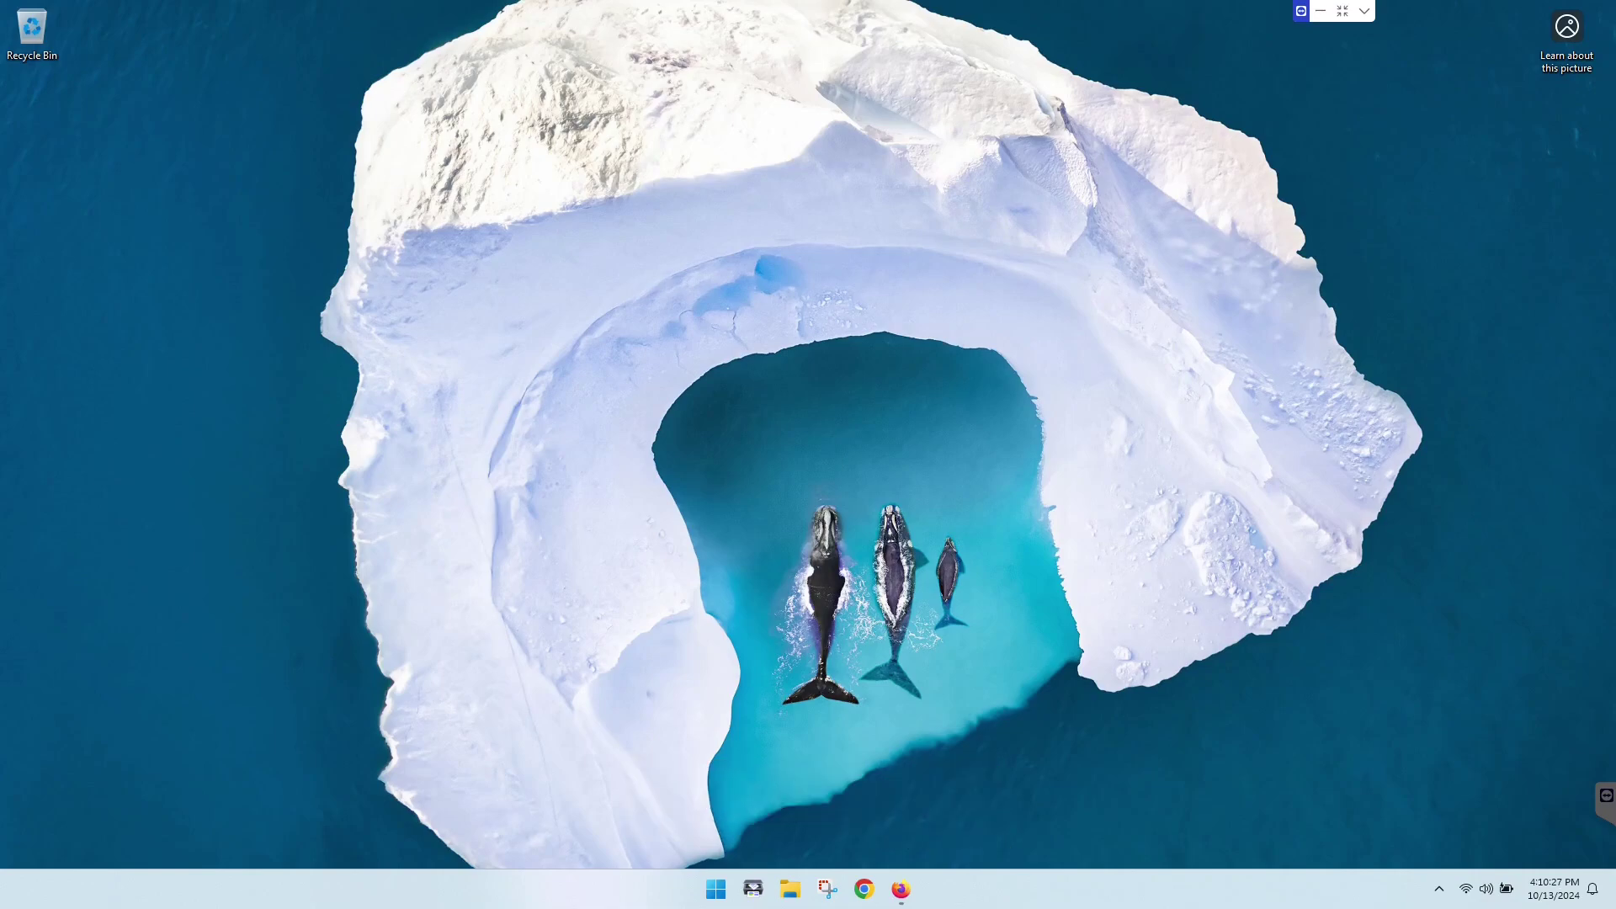
Drag the 'Learn about this picture' icon down from the top-right corner and view its info tooltip.
{"action": "left_click_drag", "start_coordinate": [1570, 25], "coordinate": [1509, 42]}
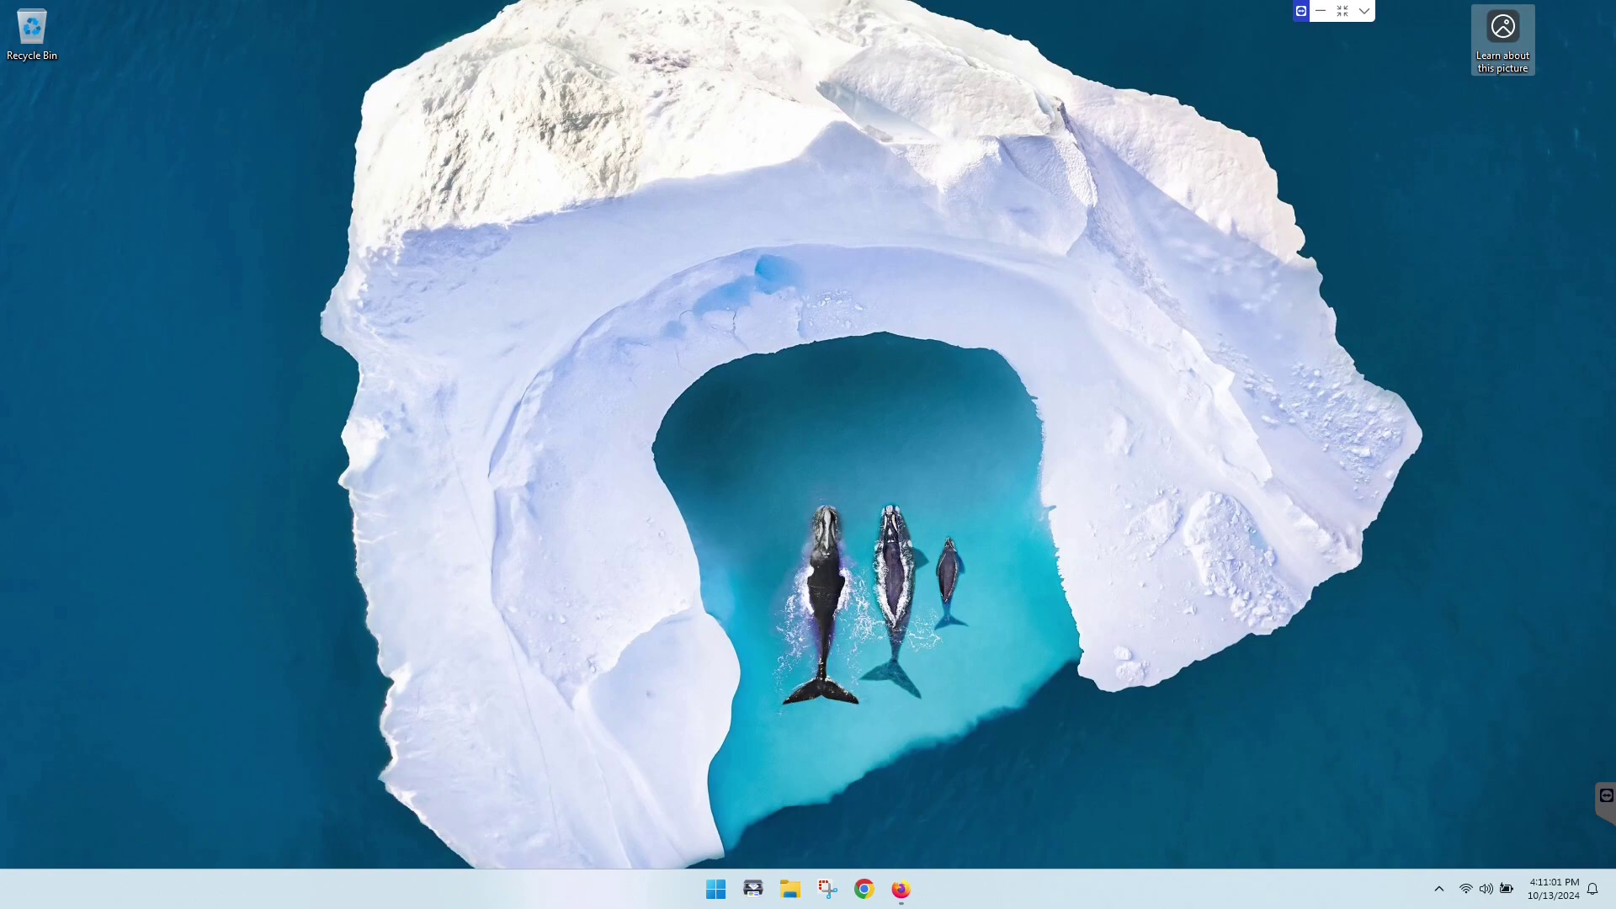
{"action": "left_click_drag", "start_coordinate": [1508, 33], "coordinate": [1507, 119]}
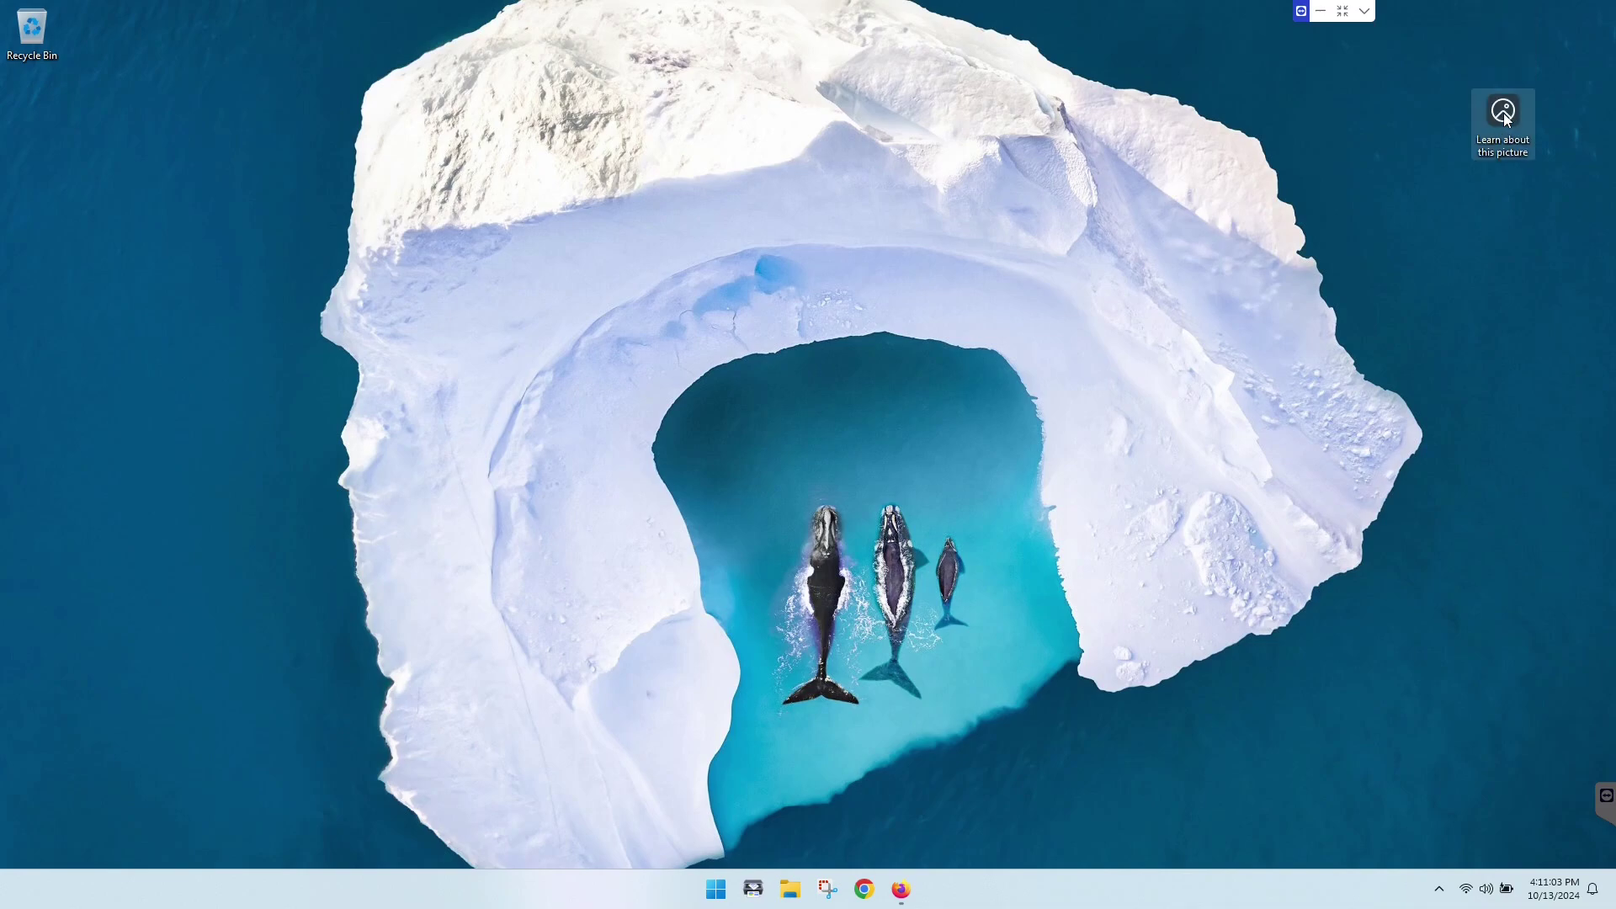
{"action": "mouse_move", "coordinate": [1506, 119]}
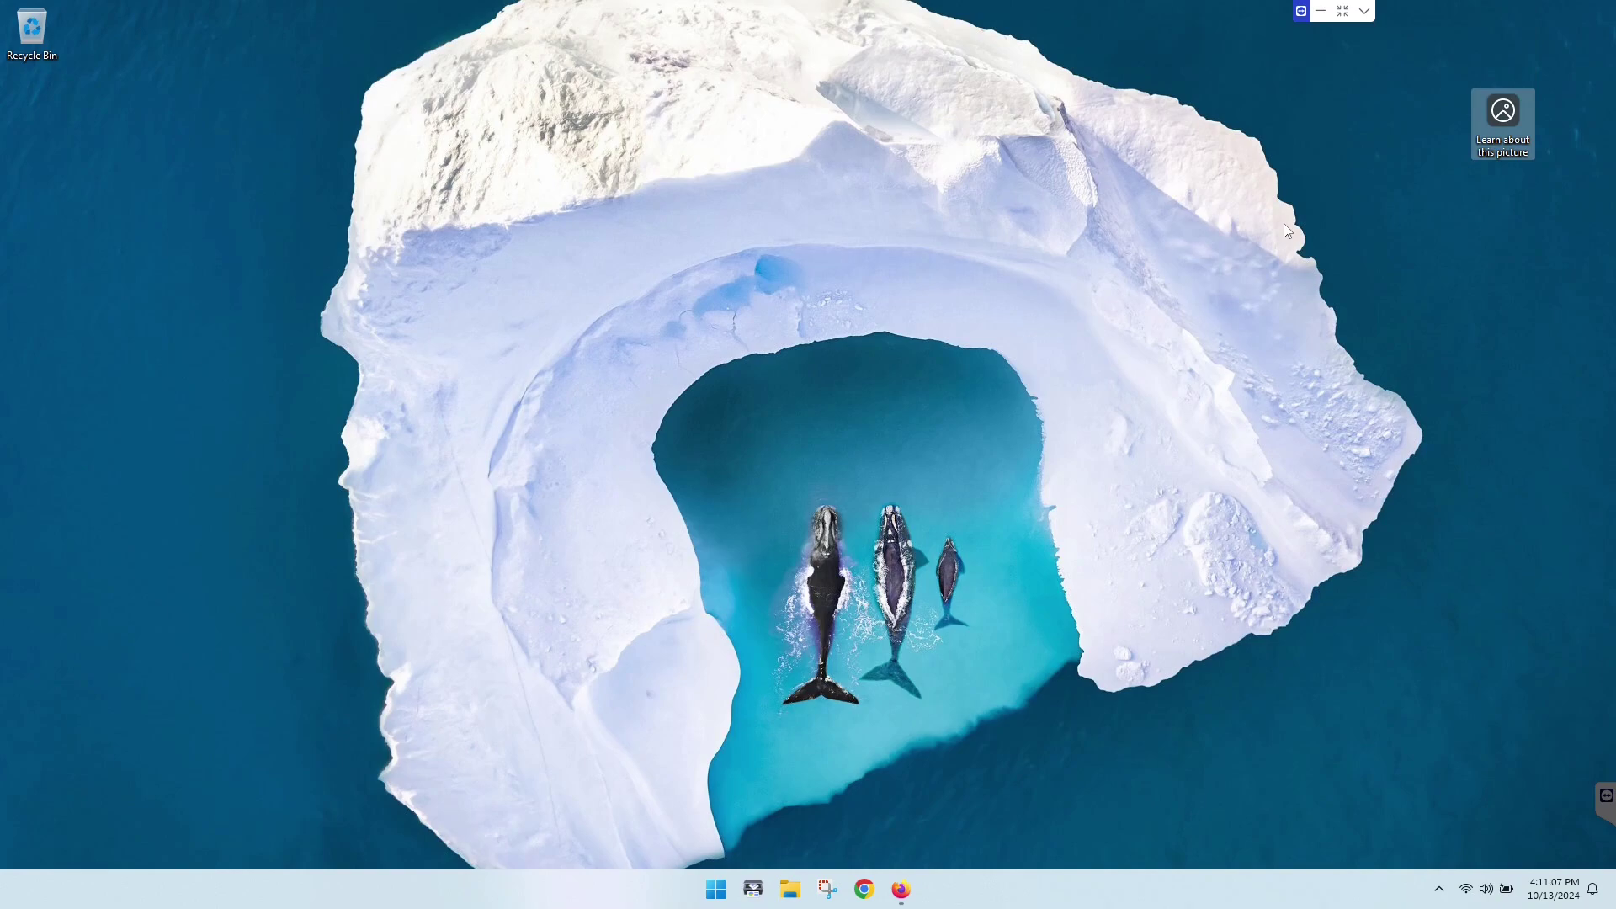
{"action": "double_click", "coordinate": [1499, 124]}
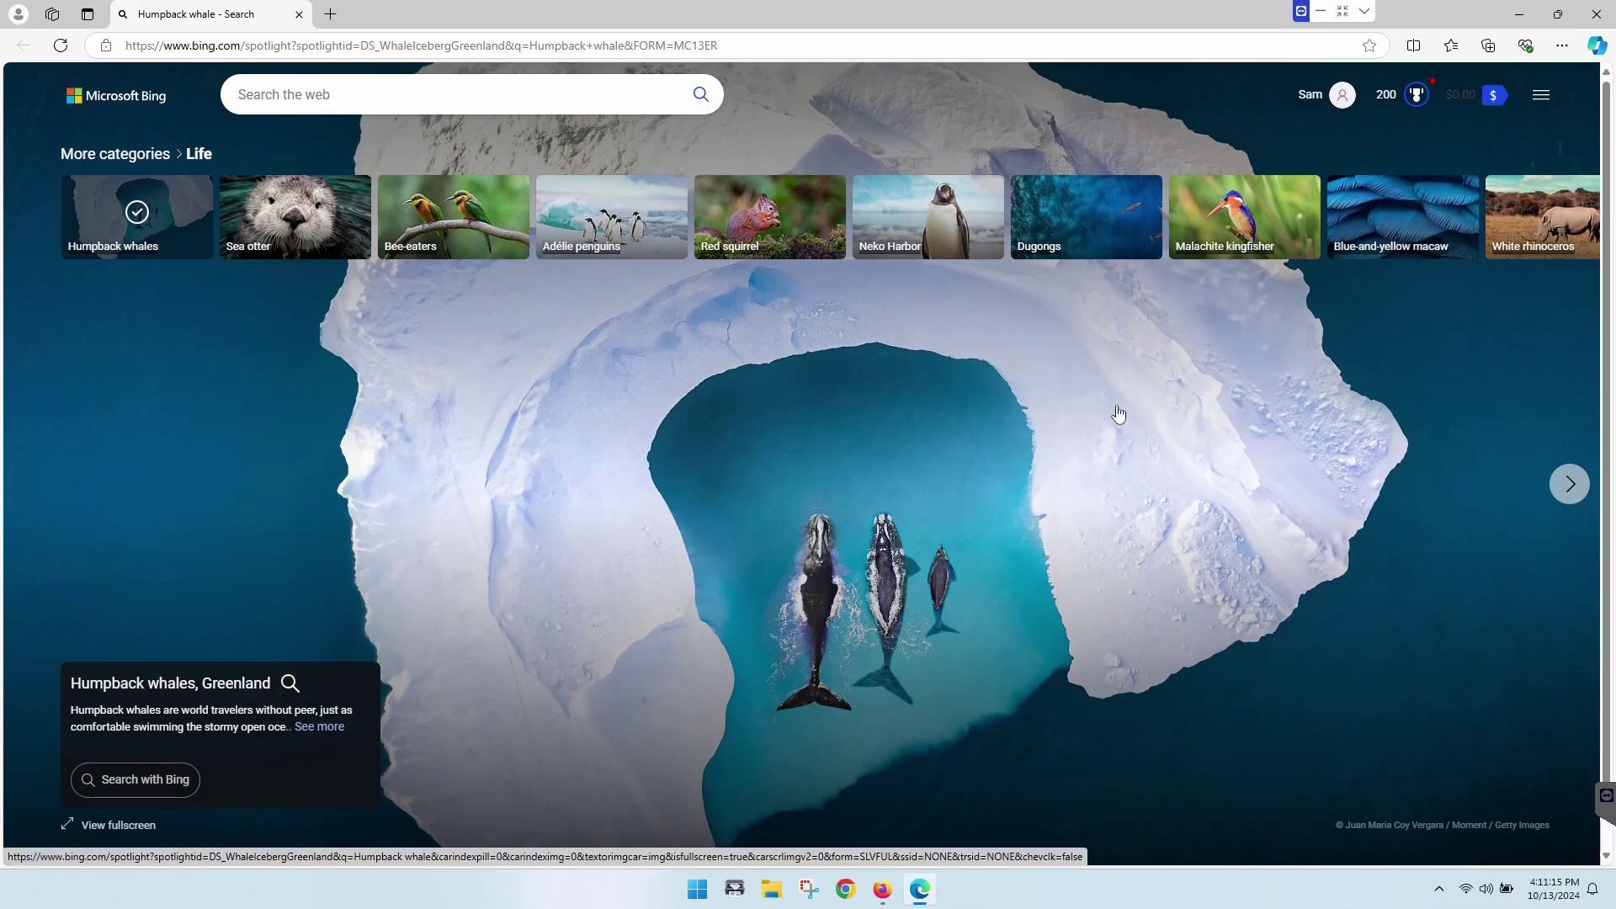
{"action": "left_click", "coordinate": [1593, 17]}
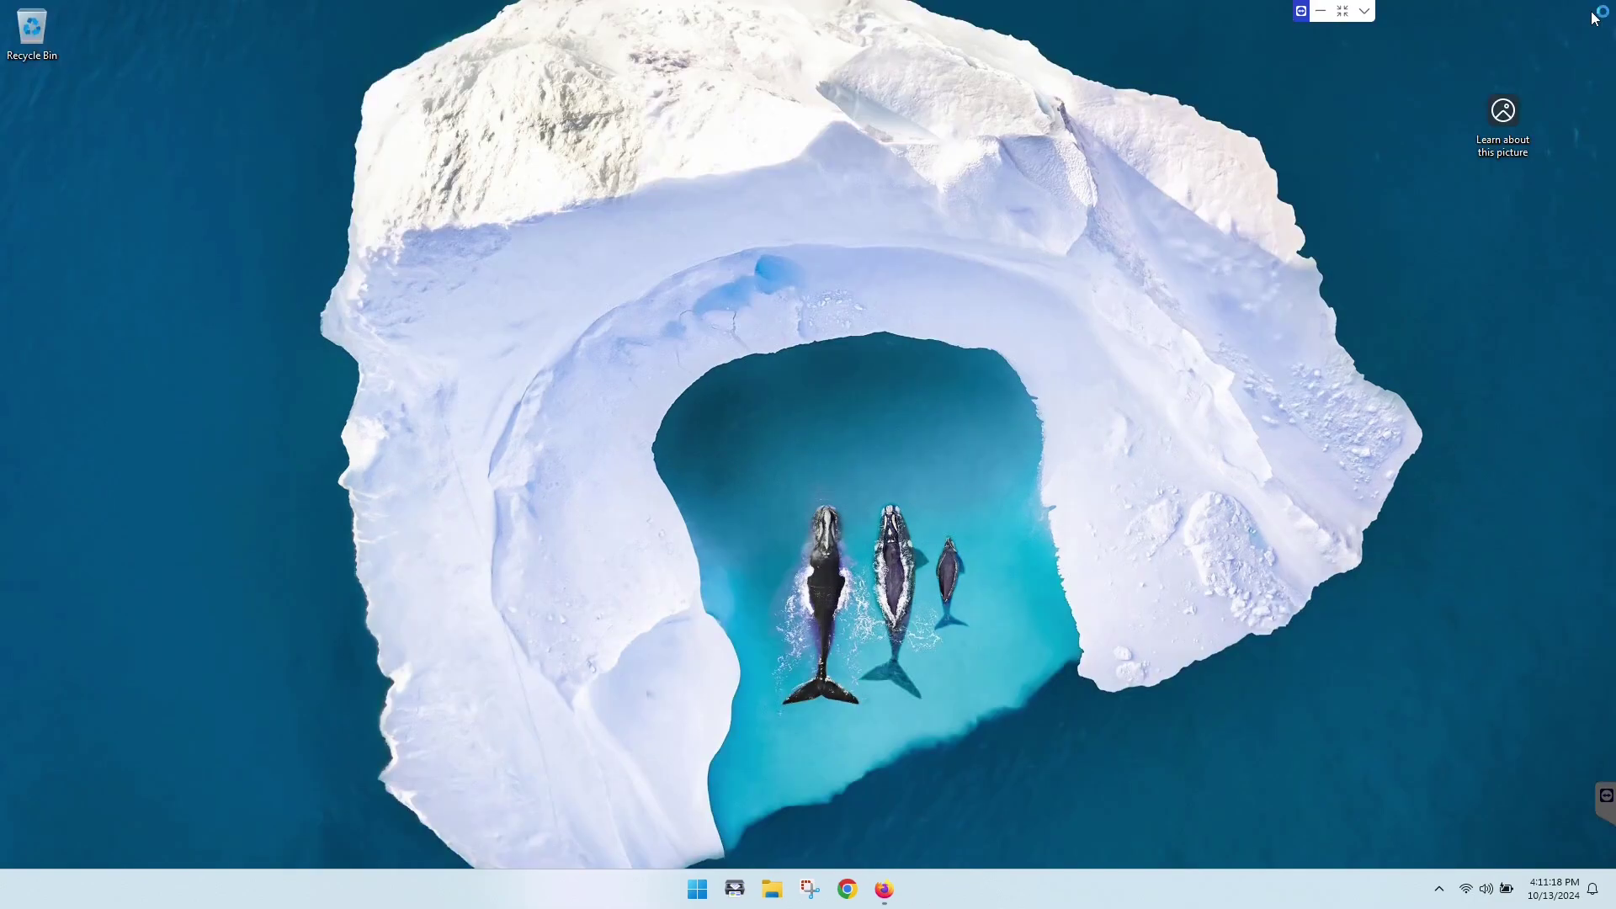
Check the picture icon's context menu, then launch Registry Editor by searching 'regedit' from Start.
{"action": "right_click", "coordinate": [1486, 113]}
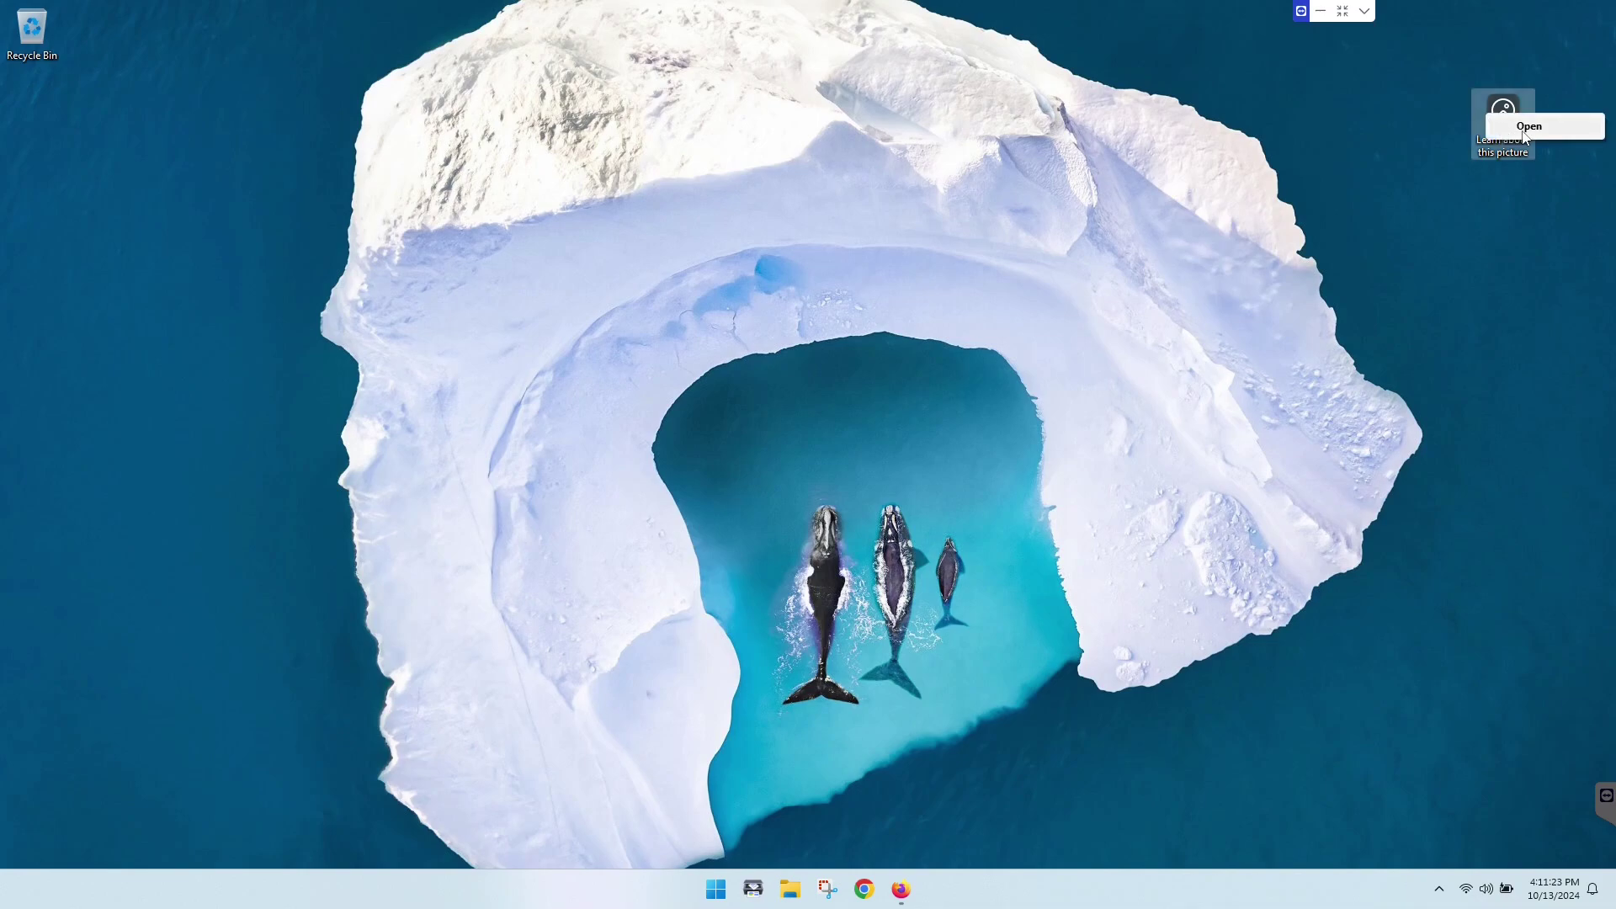
{"action": "left_click", "coordinate": [1293, 279]}
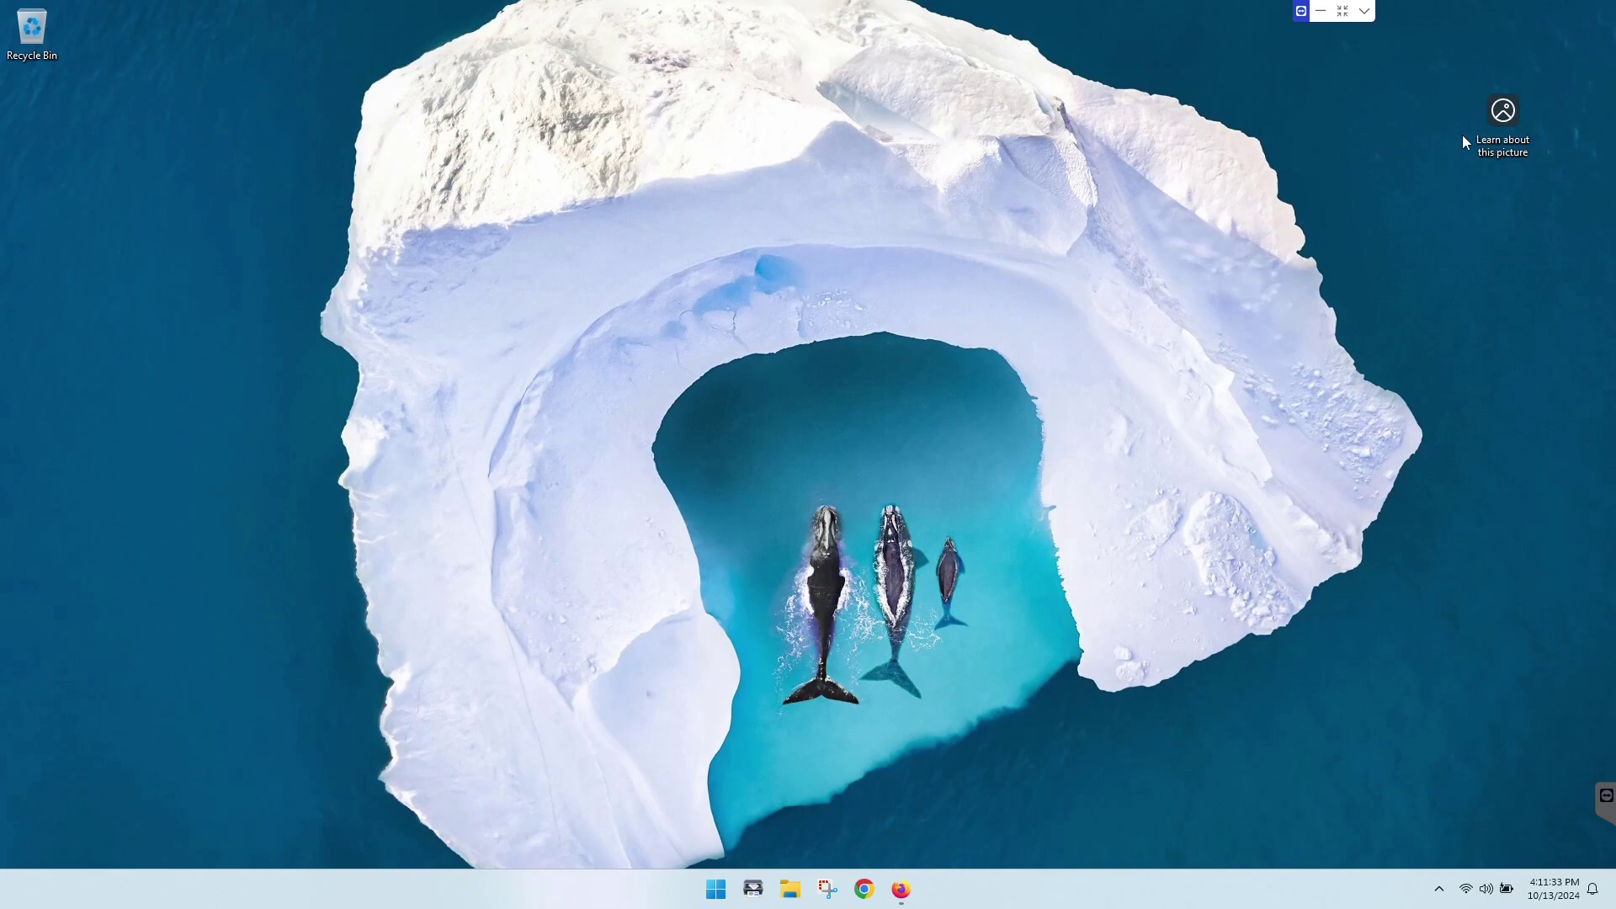
{"action": "left_click", "coordinate": [713, 890]}
{"action": "type", "text": "re"}
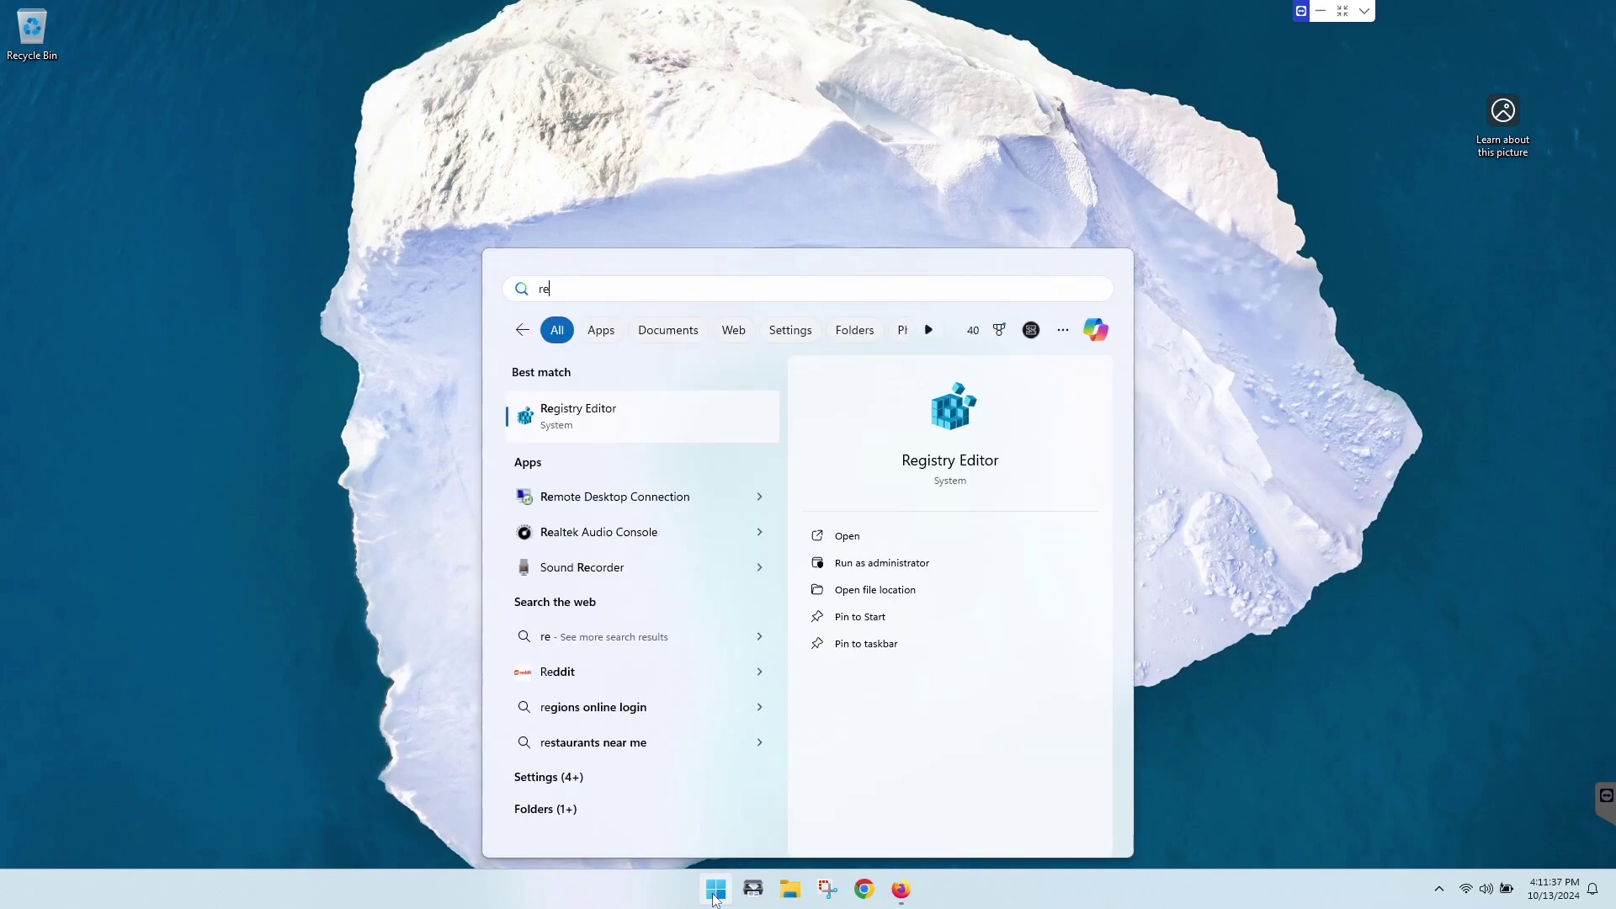
{"action": "type", "text": "gedit"}
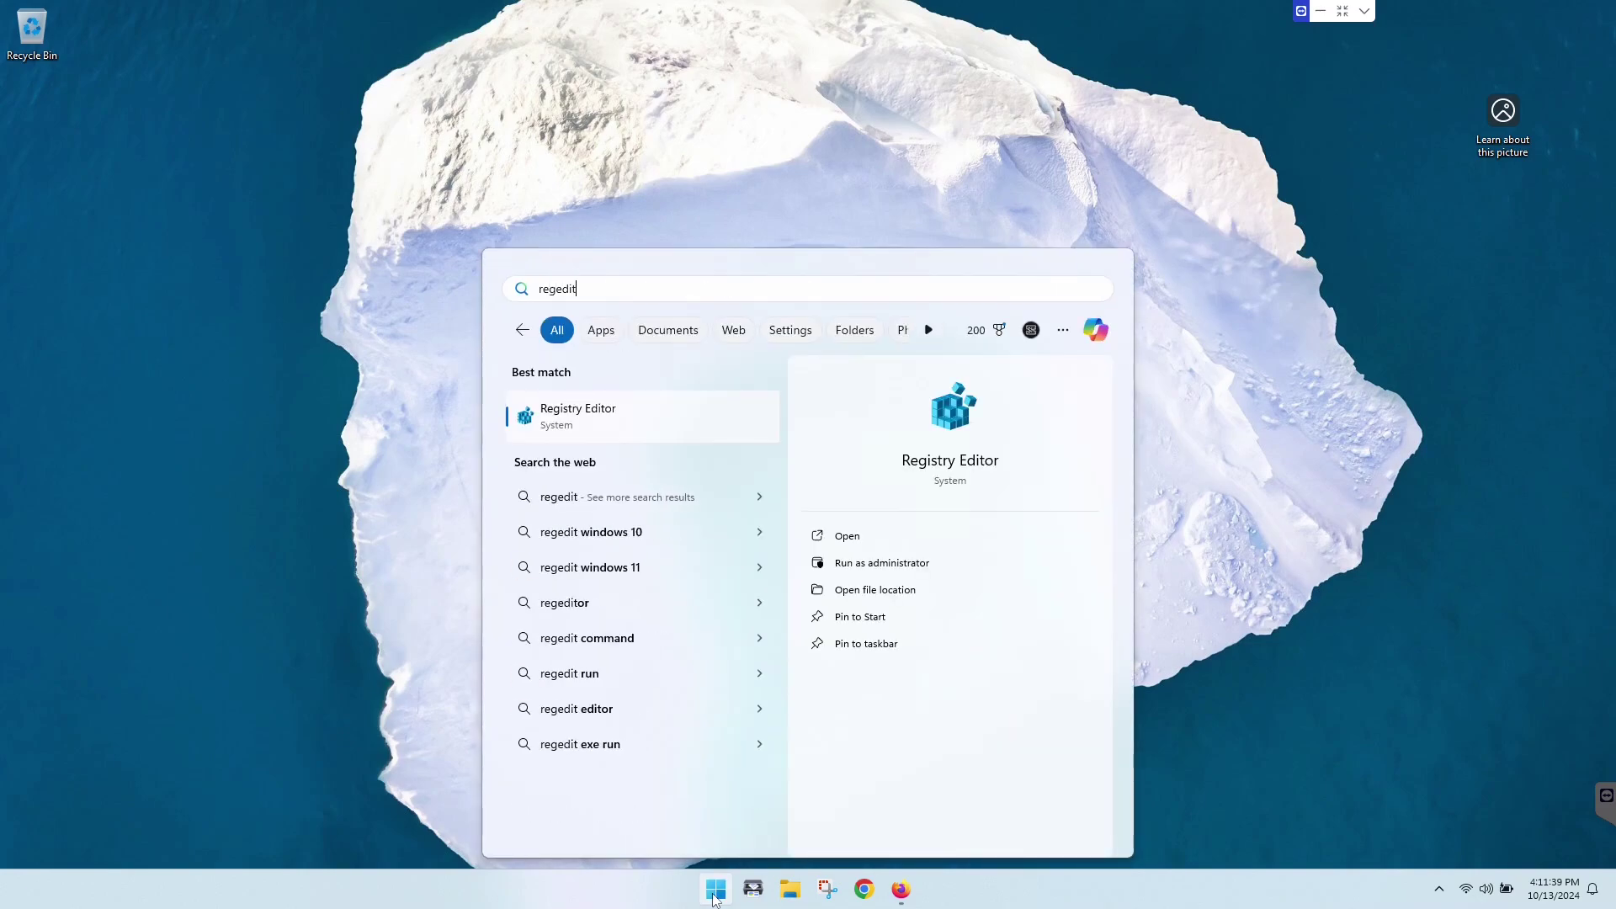
{"action": "key", "text": "Return"}
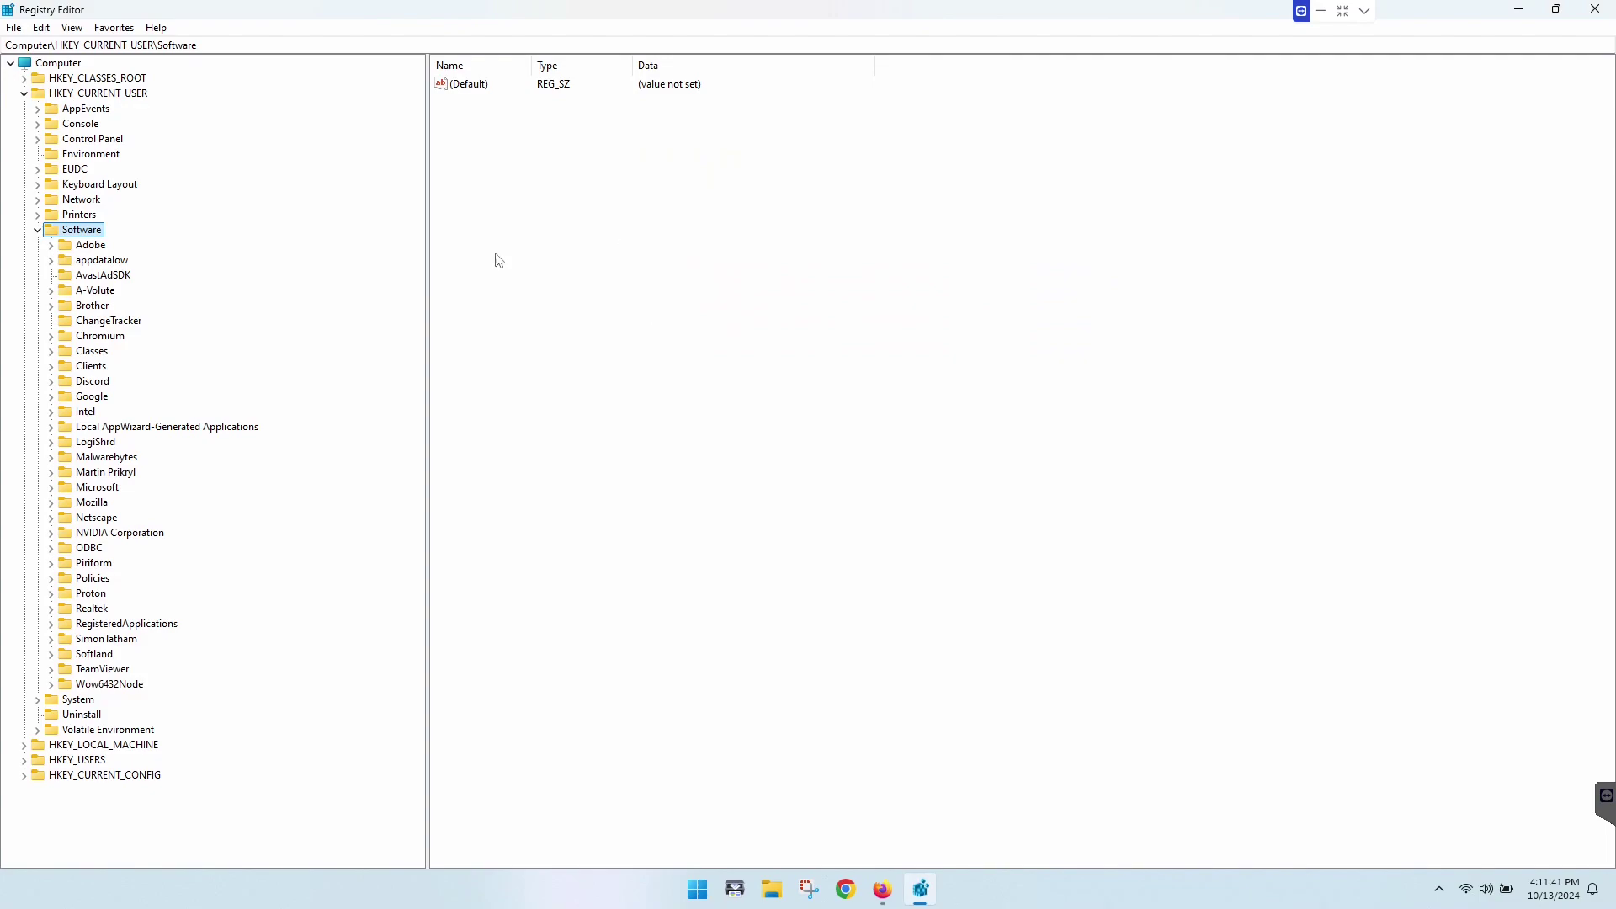
Expand Software > Microsoft > Windows > CurrentVersion > Explorer > HideDesktopIcons in the key tree.
{"action": "left_click", "coordinate": [37, 230]}
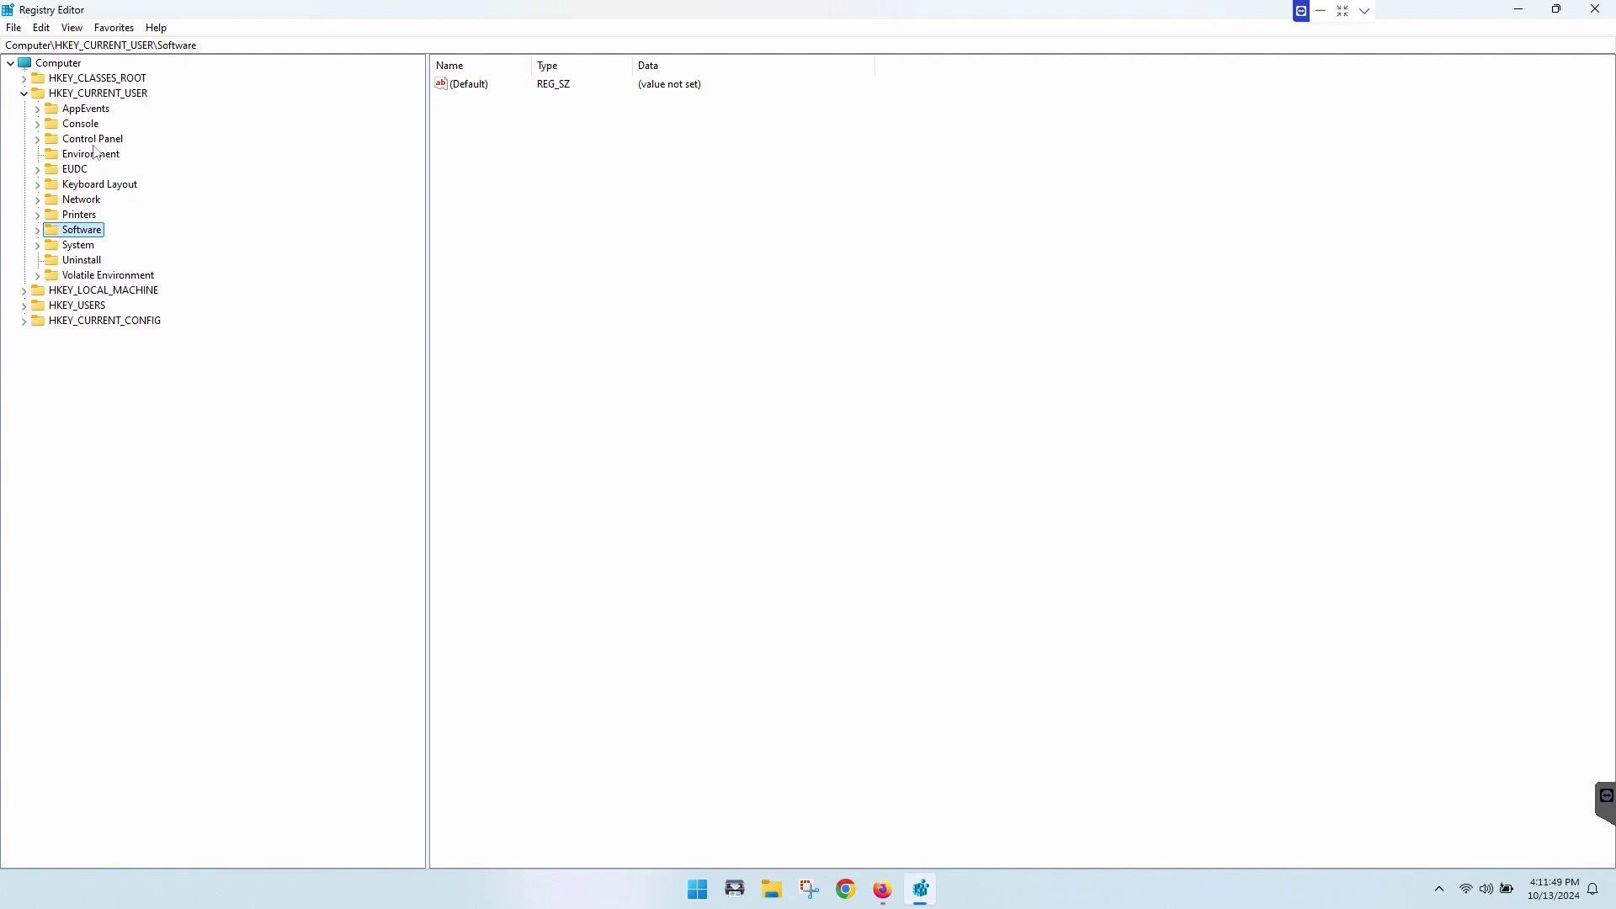
{"action": "double_click", "coordinate": [89, 234]}
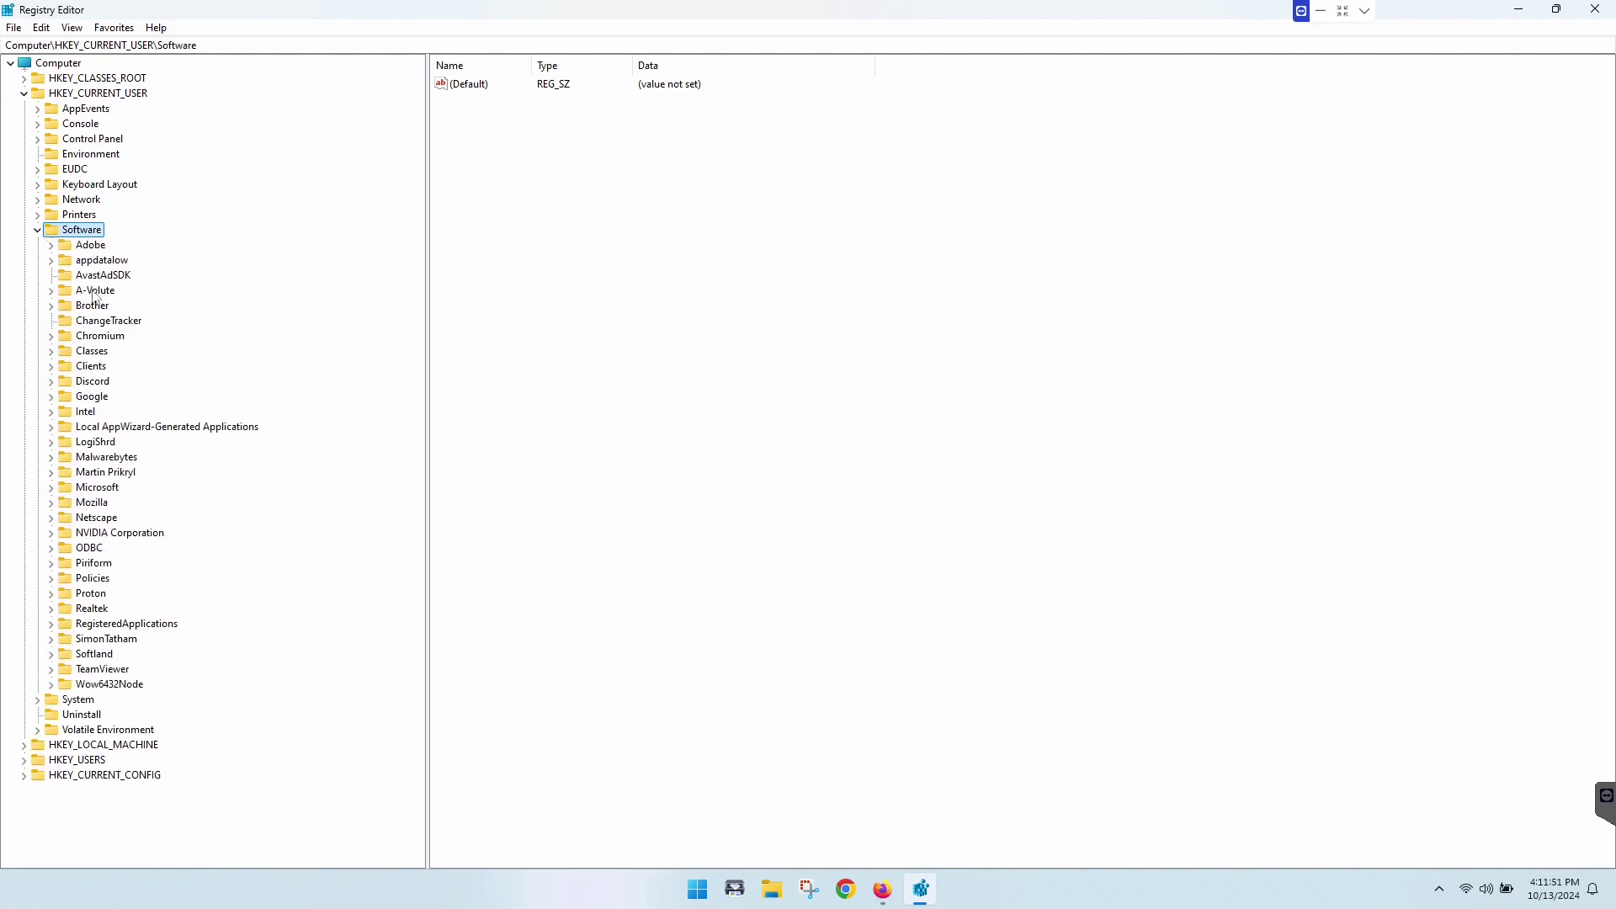
{"action": "double_click", "coordinate": [98, 489]}
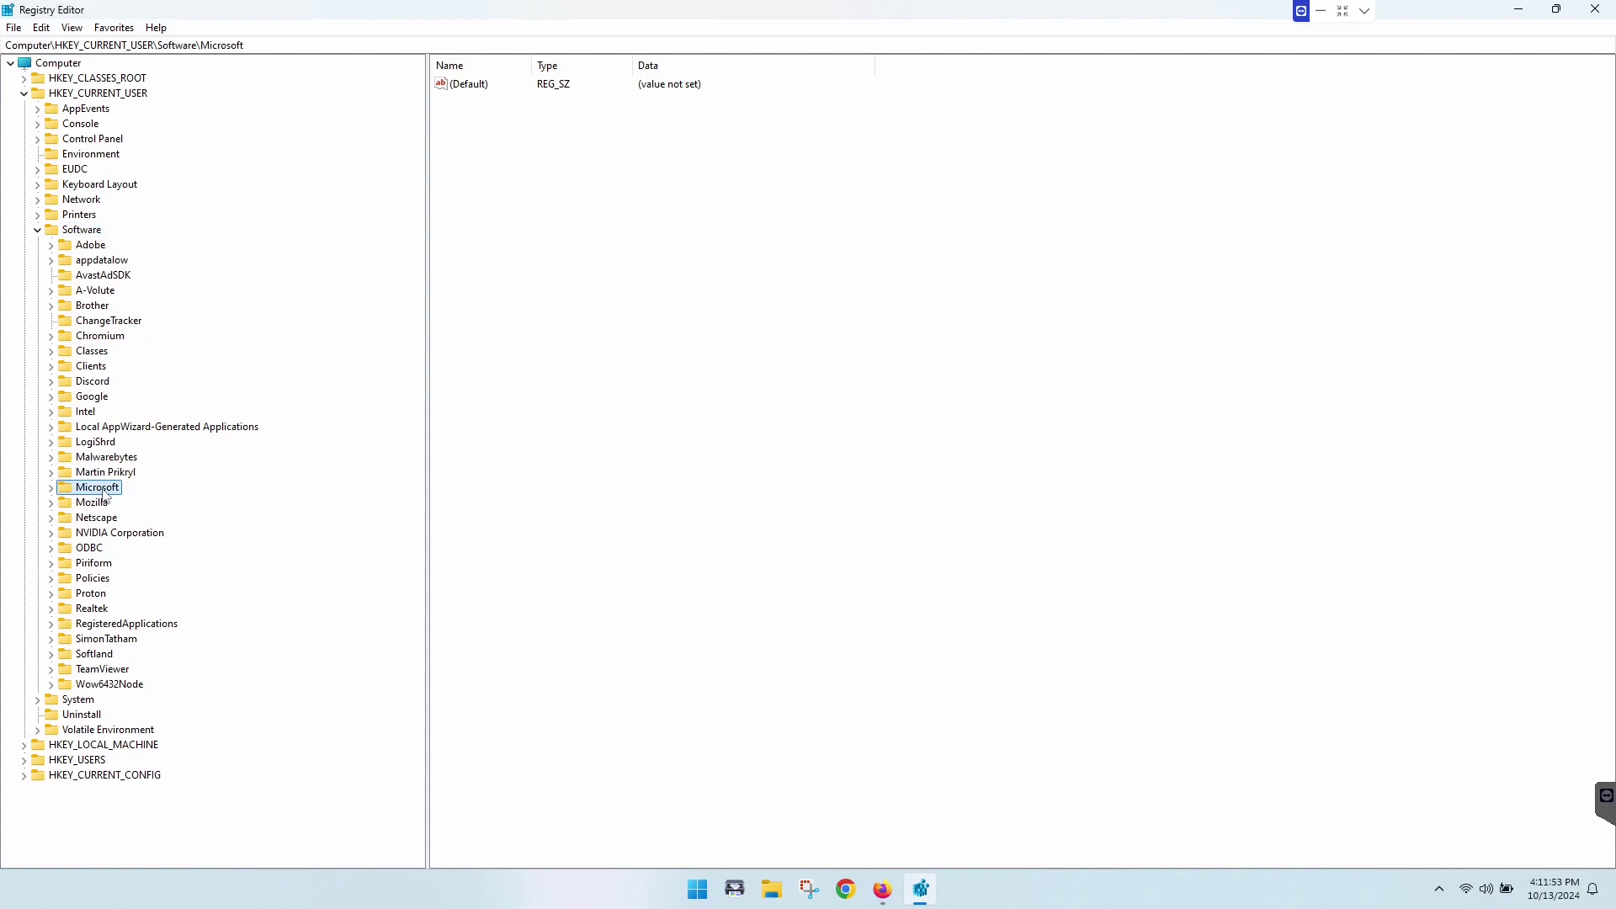
{"action": "scroll", "coordinate": [158, 529], "scroll_direction": "down", "scroll_amount": 15}
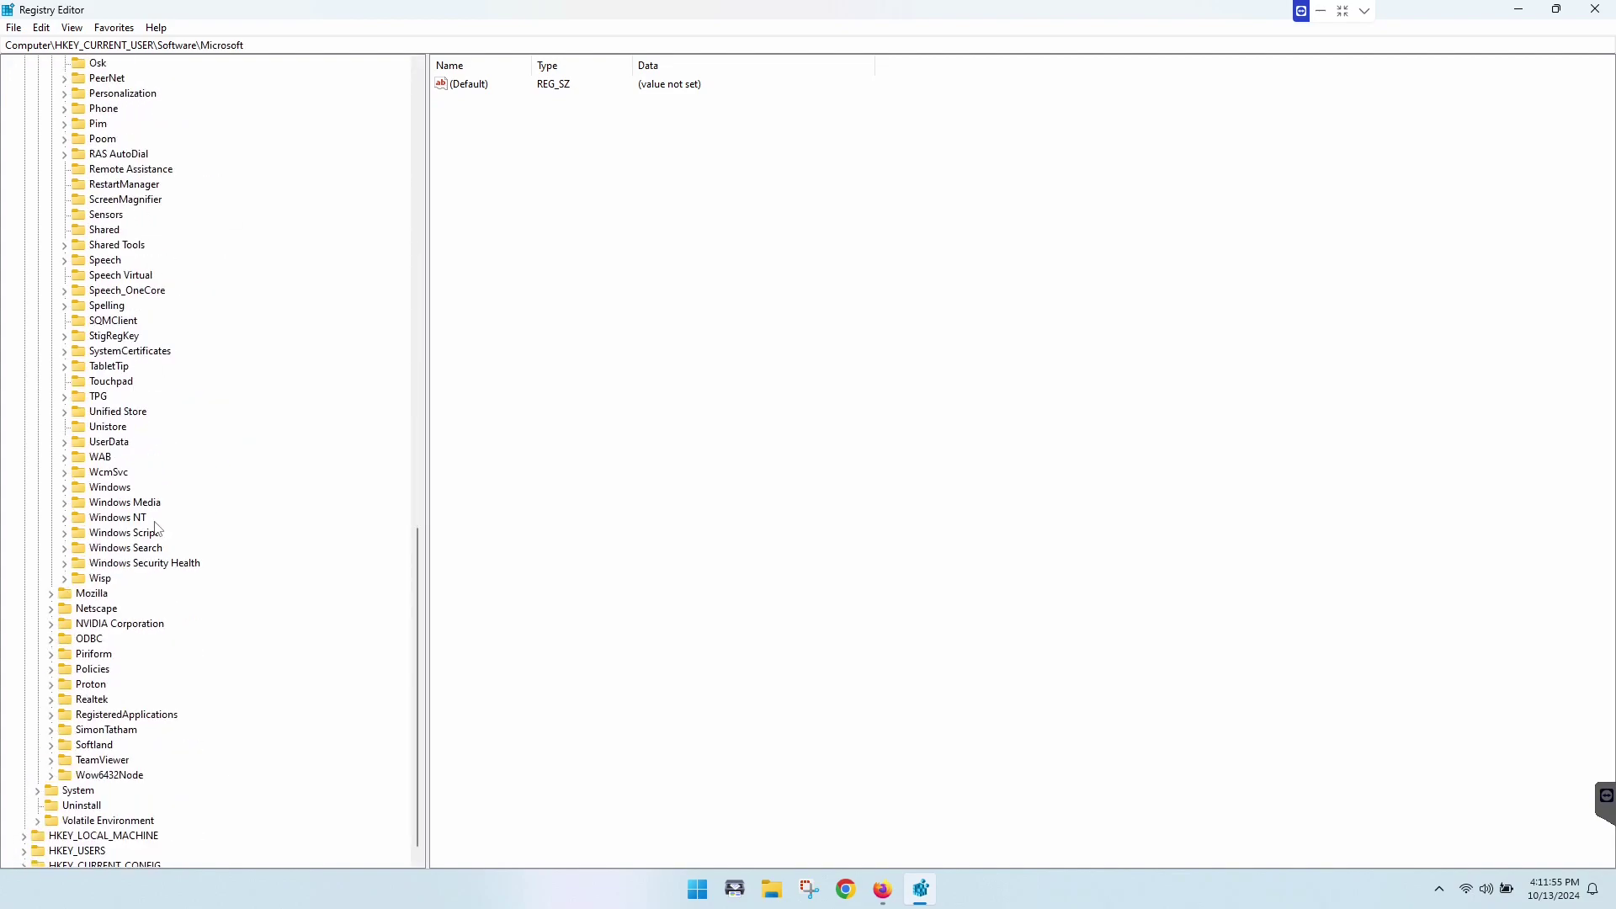
{"action": "double_click", "coordinate": [117, 490]}
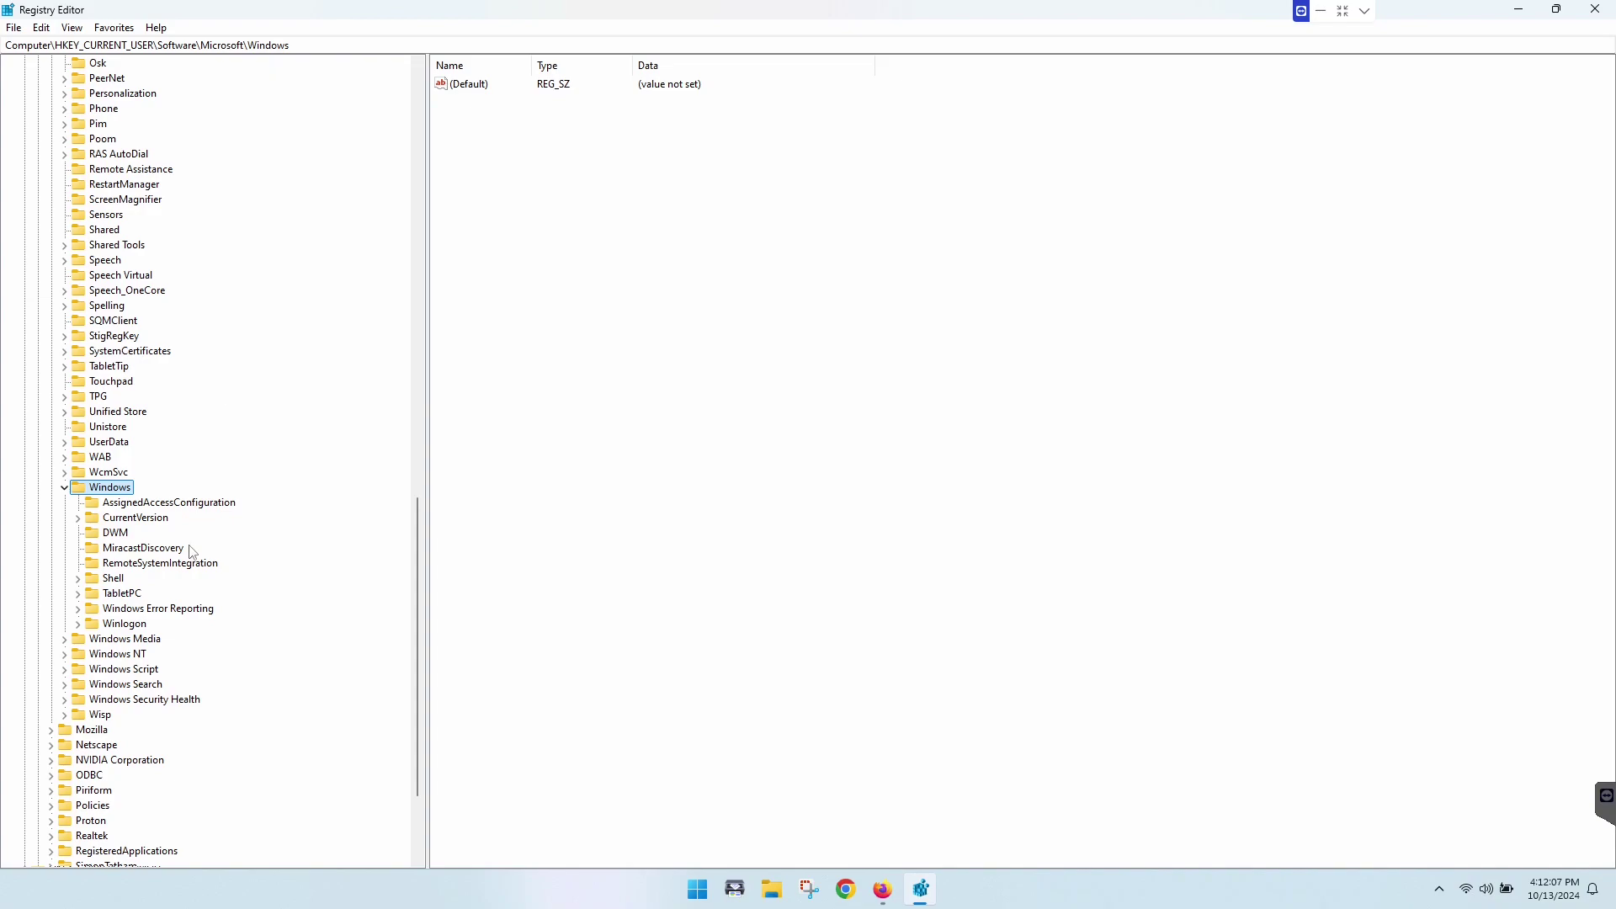
{"action": "double_click", "coordinate": [137, 518]}
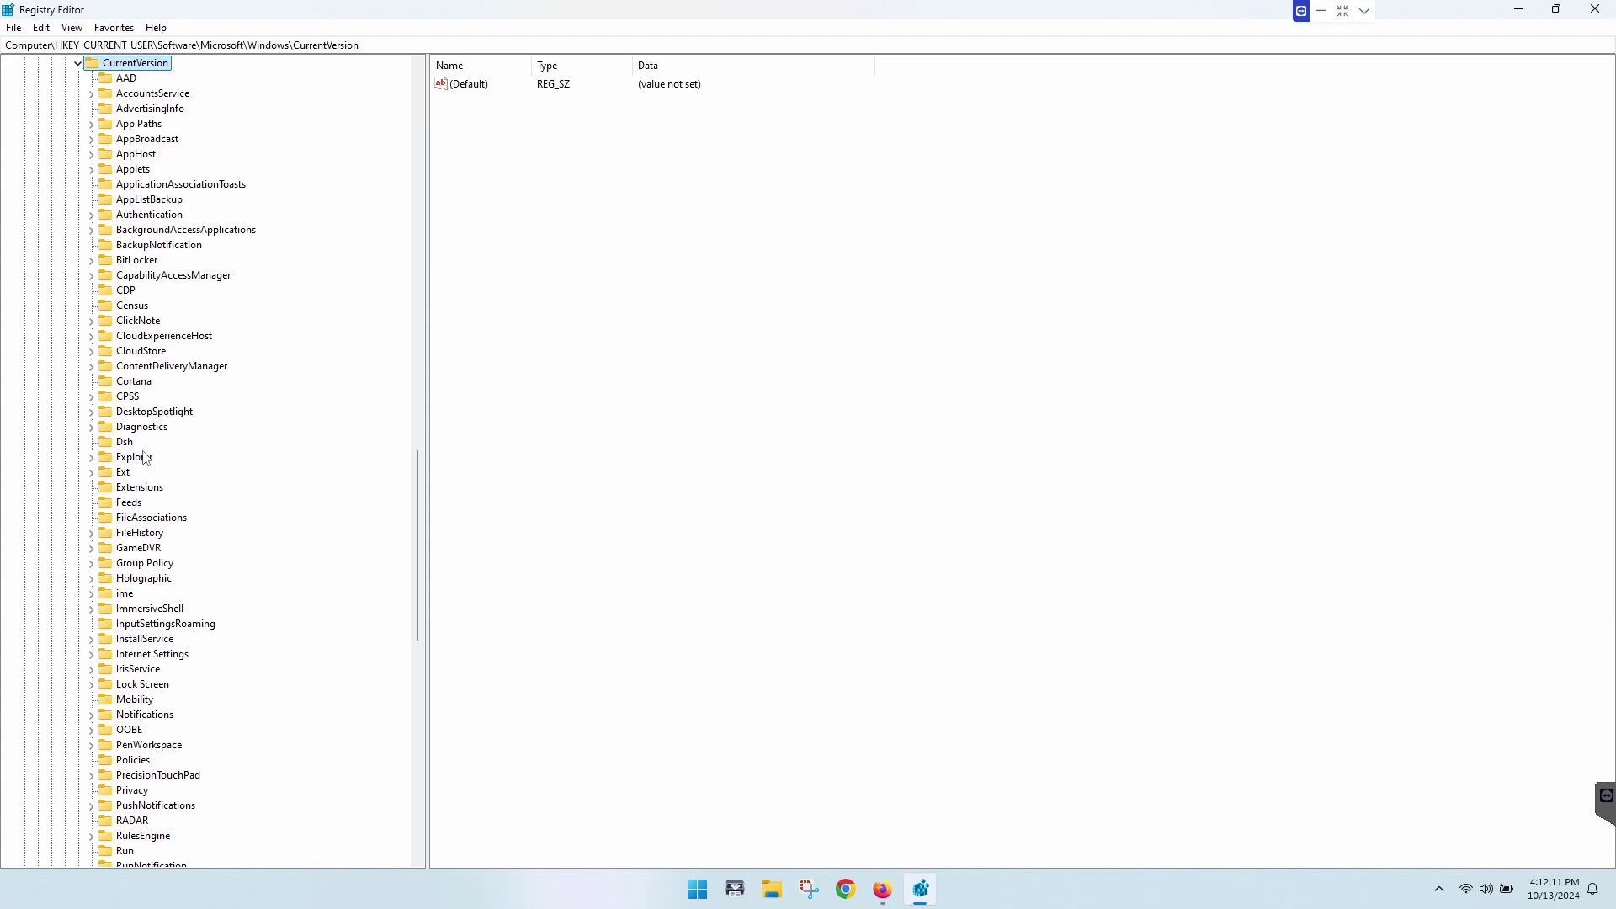
{"action": "double_click", "coordinate": [135, 456]}
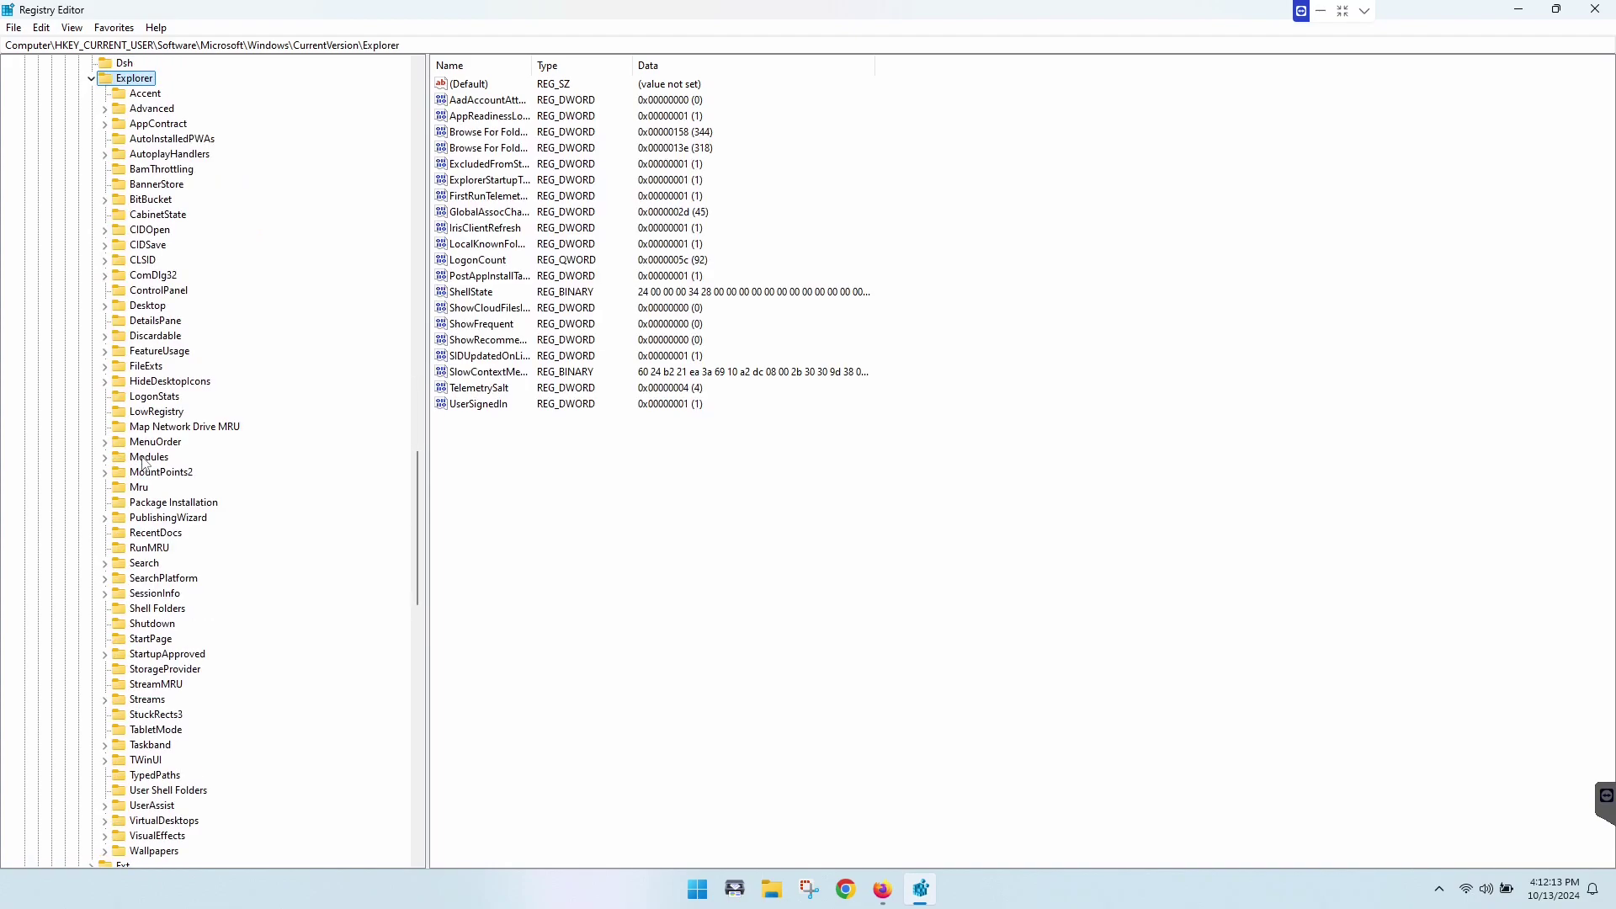
{"action": "double_click", "coordinate": [172, 380]}
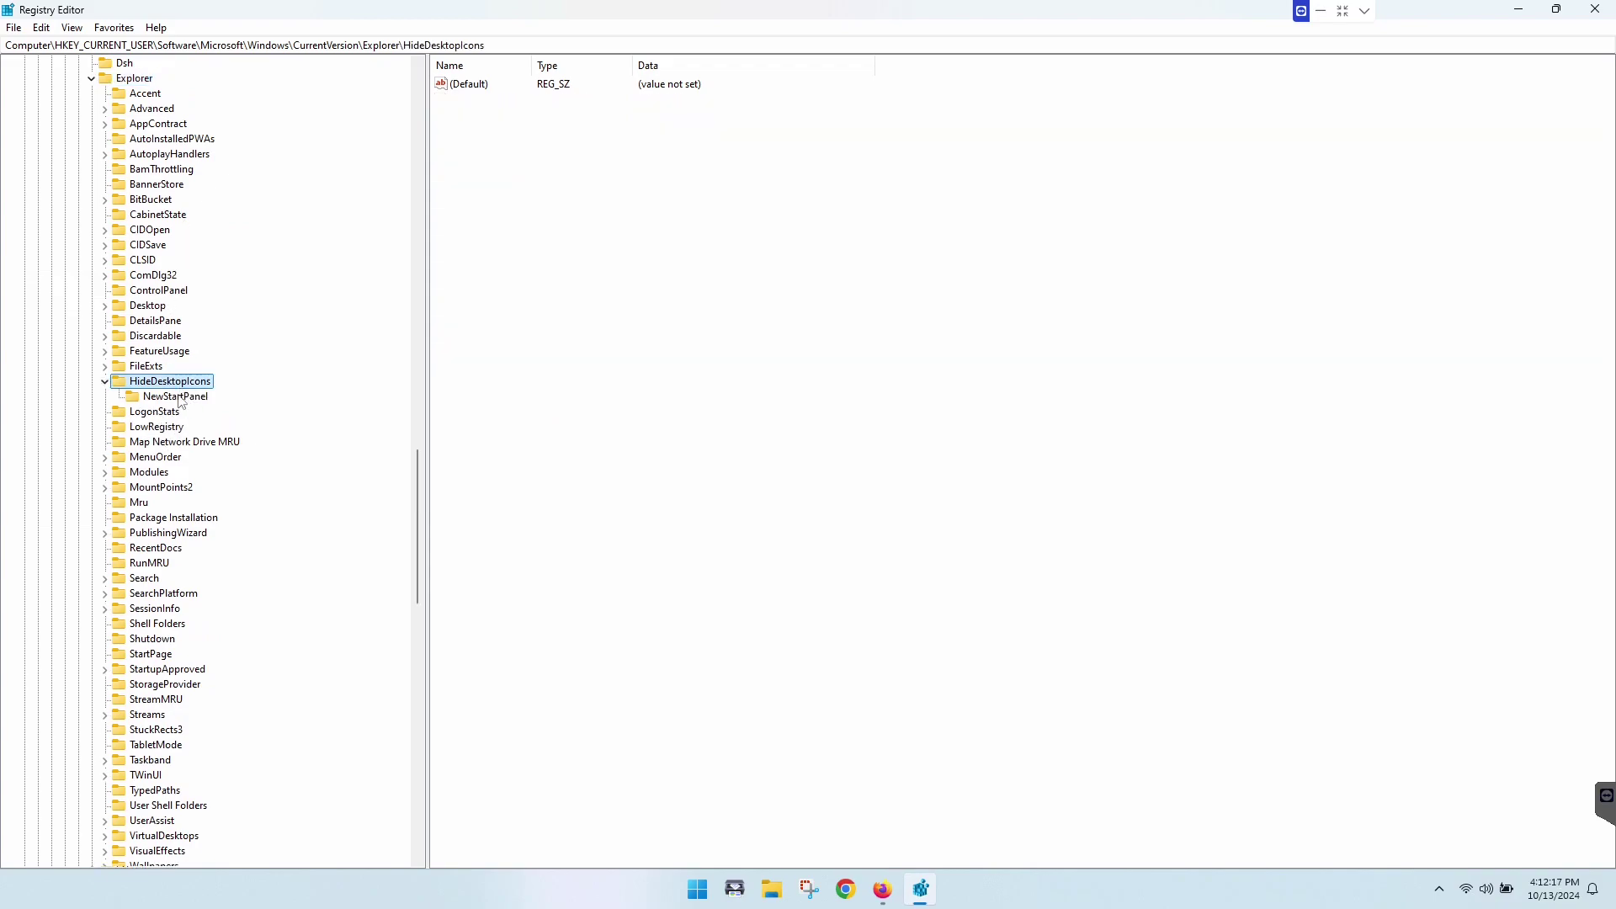
Add a DWORD (32-bit) value under NewStartPanel named with the pasted GUID {2cc5ca98-6485-489a-920e-b3e88a6ccce3}.
{"action": "left_click", "coordinate": [191, 399]}
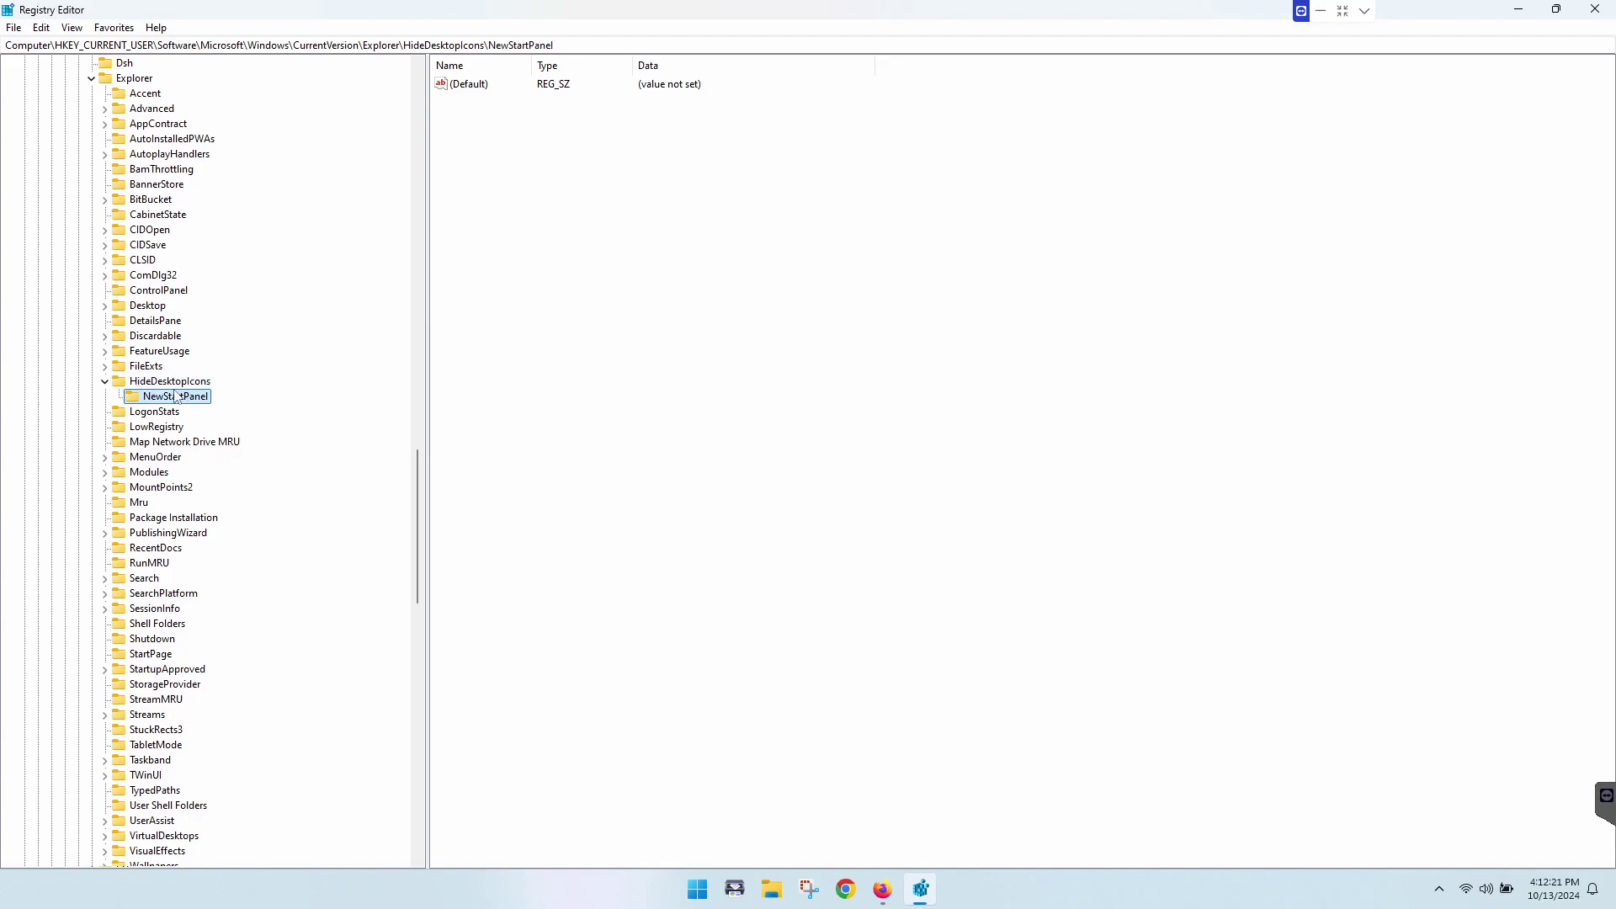
{"action": "right_click", "coordinate": [182, 403]}
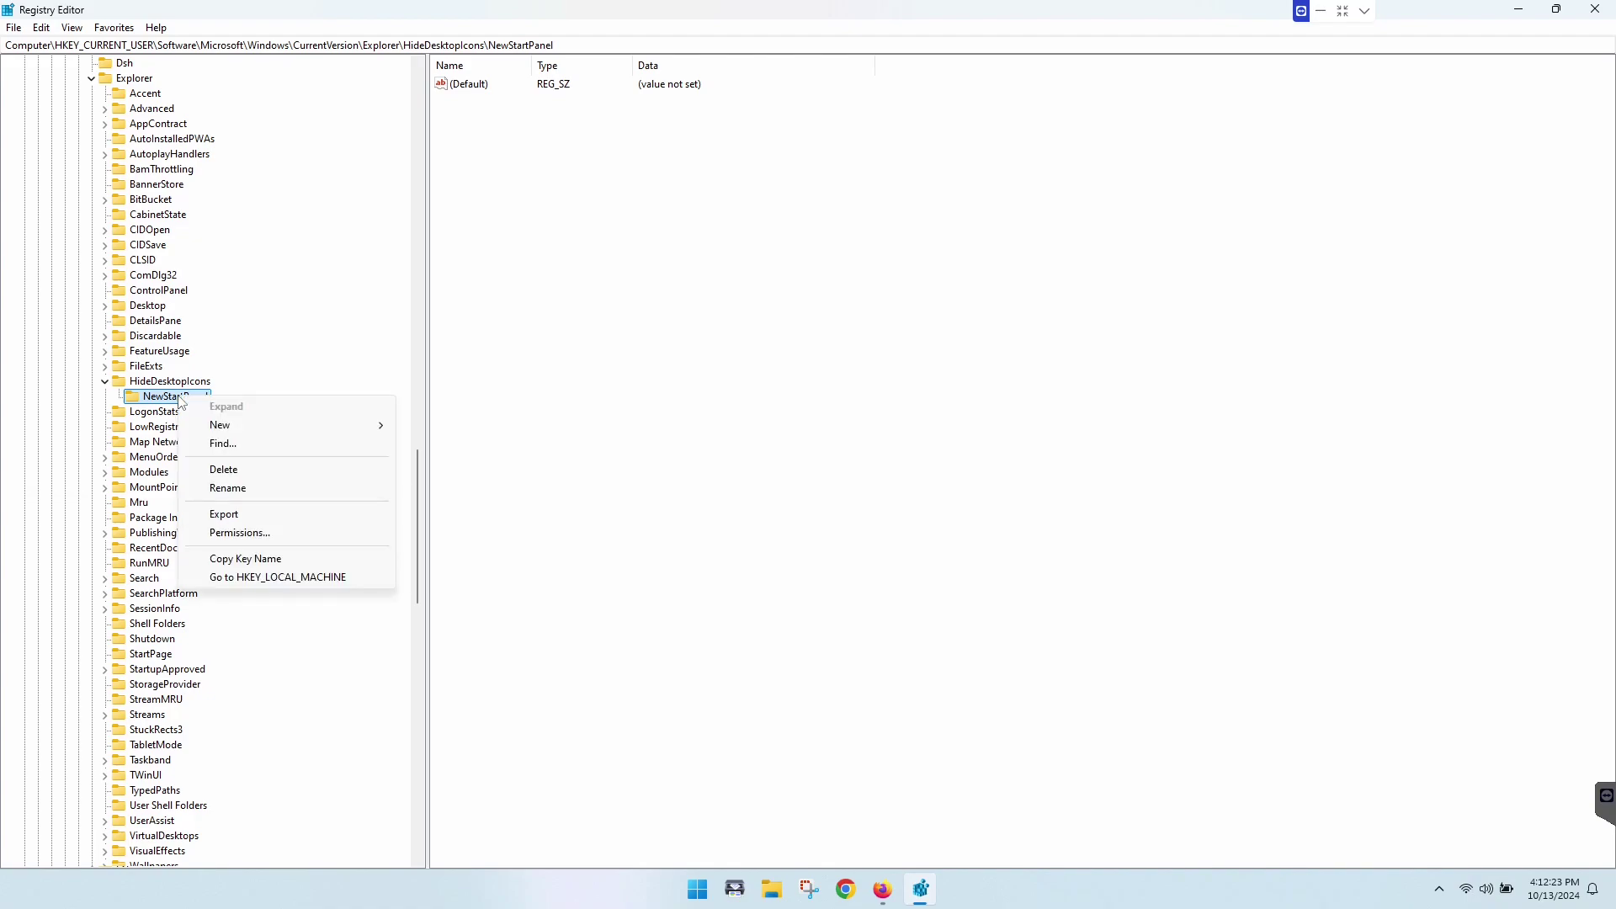
{"action": "mouse_move", "coordinate": [281, 426]}
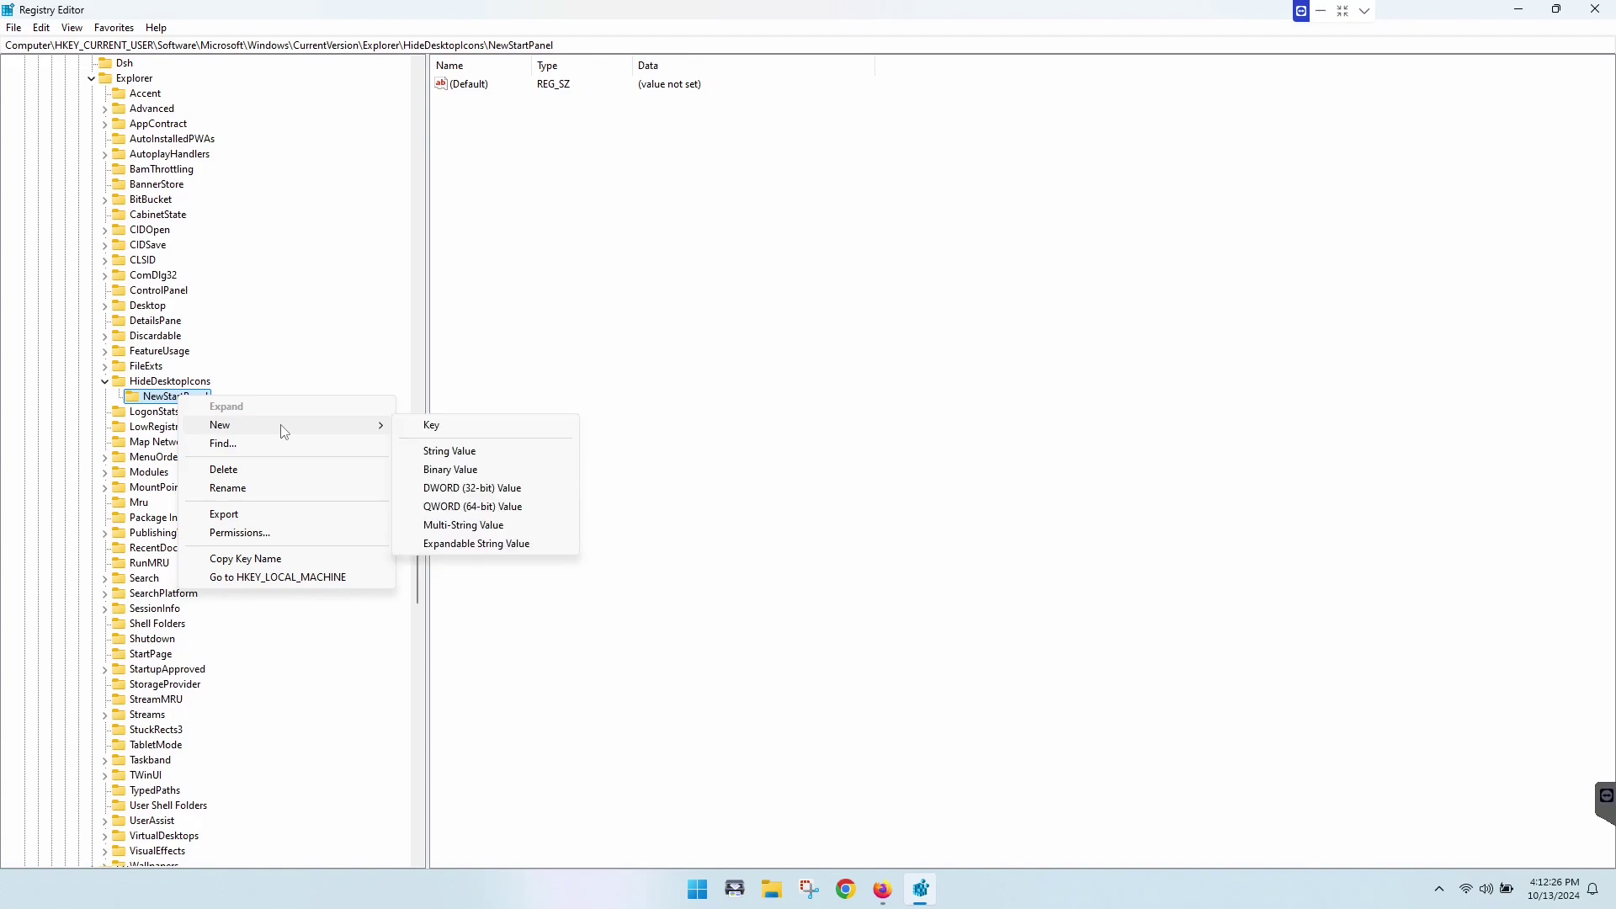
{"action": "left_click", "coordinate": [528, 496]}
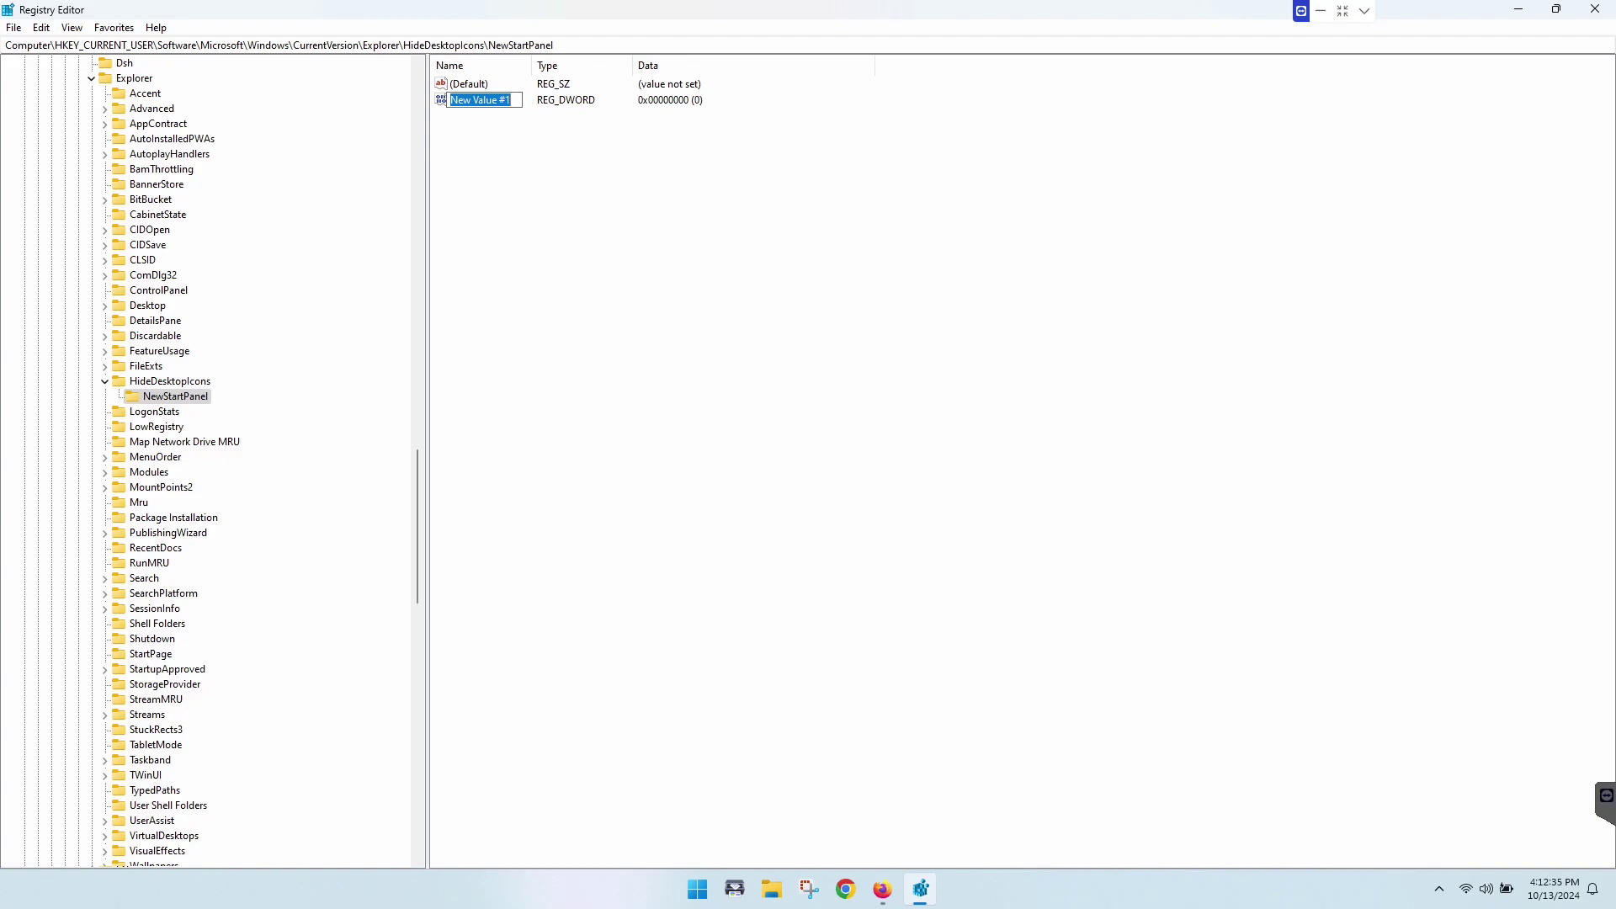
{"action": "left_click", "coordinate": [494, 100]}
{"action": "left_click_drag", "start_coordinate": [518, 100], "coordinate": [397, 102]}
{"action": "type", "text": "{2cc5ca98-6485-489a-920e-b3e88a6ccce3}"}
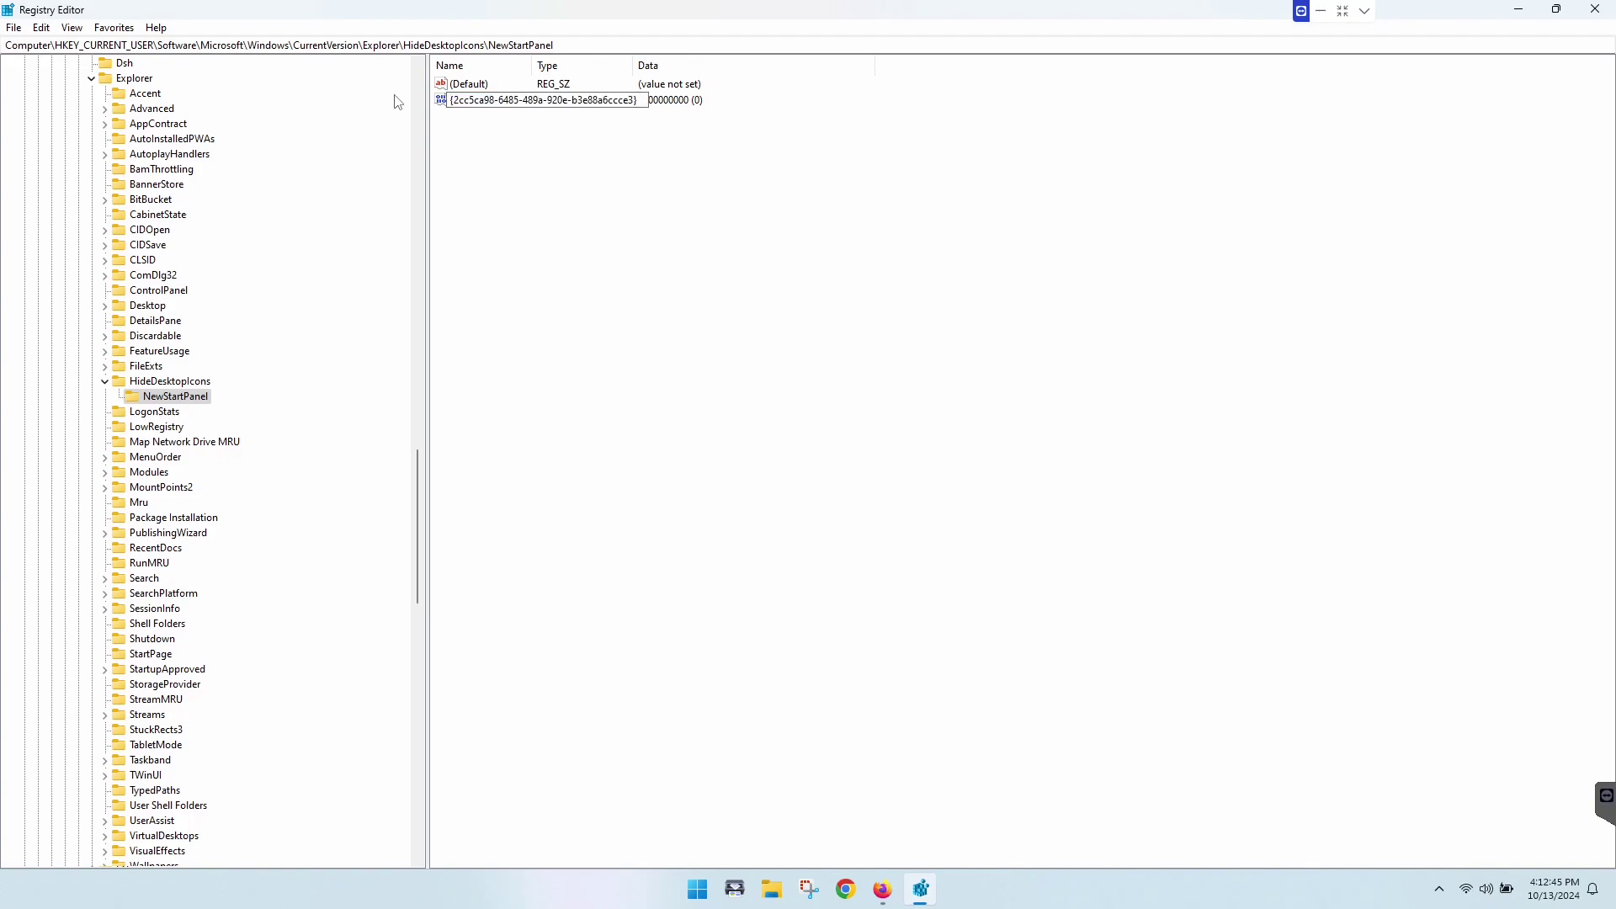
{"action": "key", "text": "Return"}
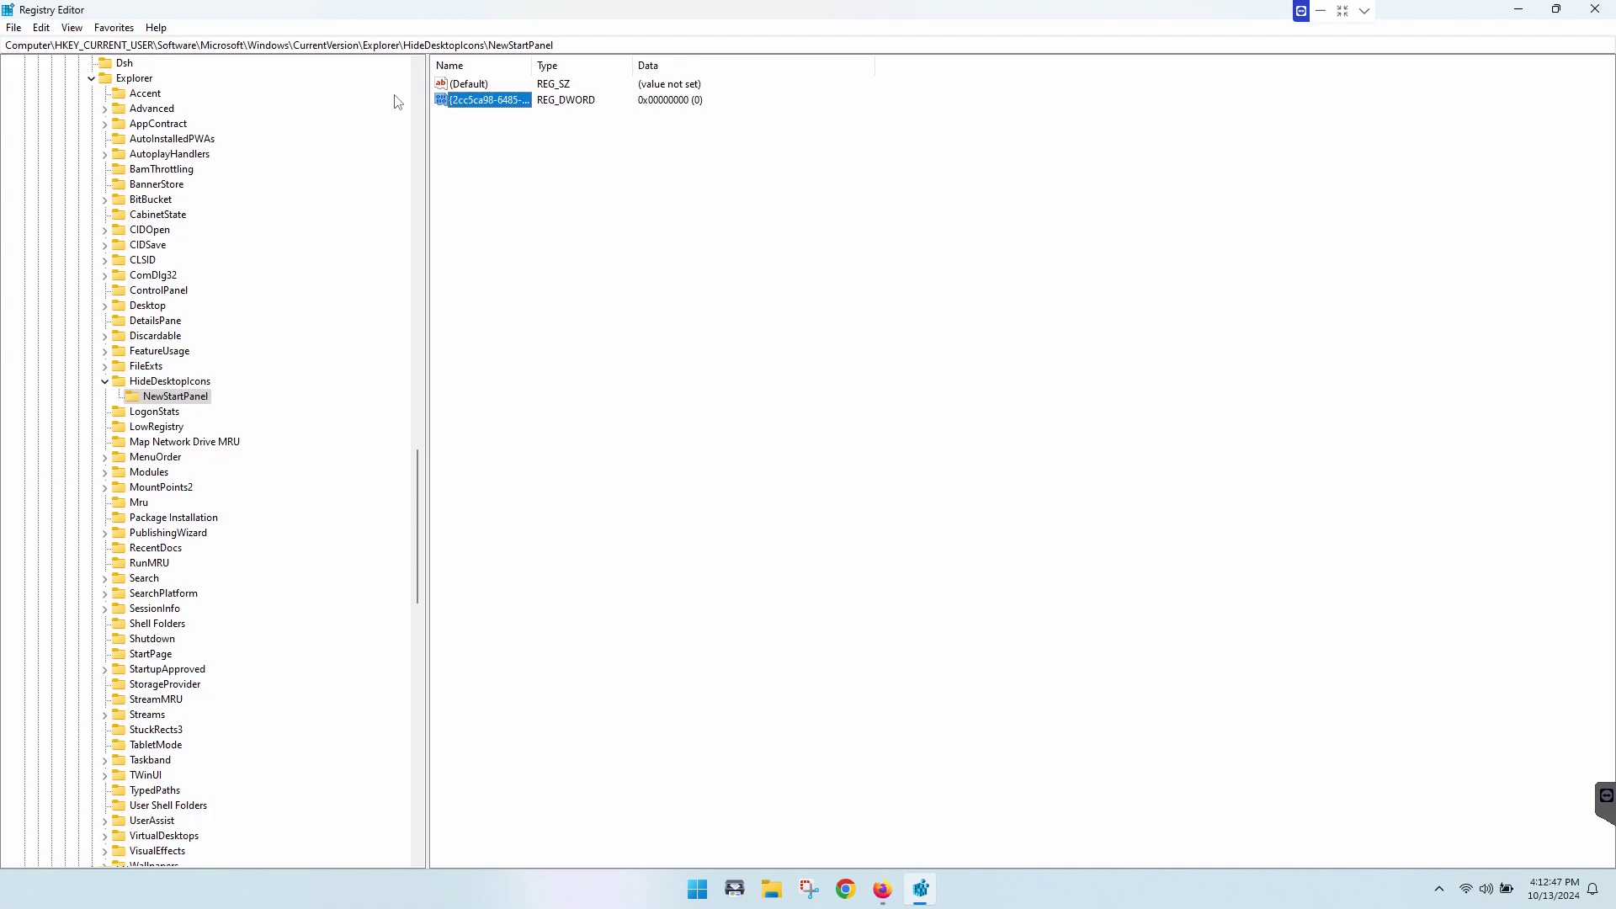
Change the {2cc5ca98-6485-489a-920e-b3e88a6ccce3} value's data from 0 to 1.
{"action": "right_click", "coordinate": [491, 107]}
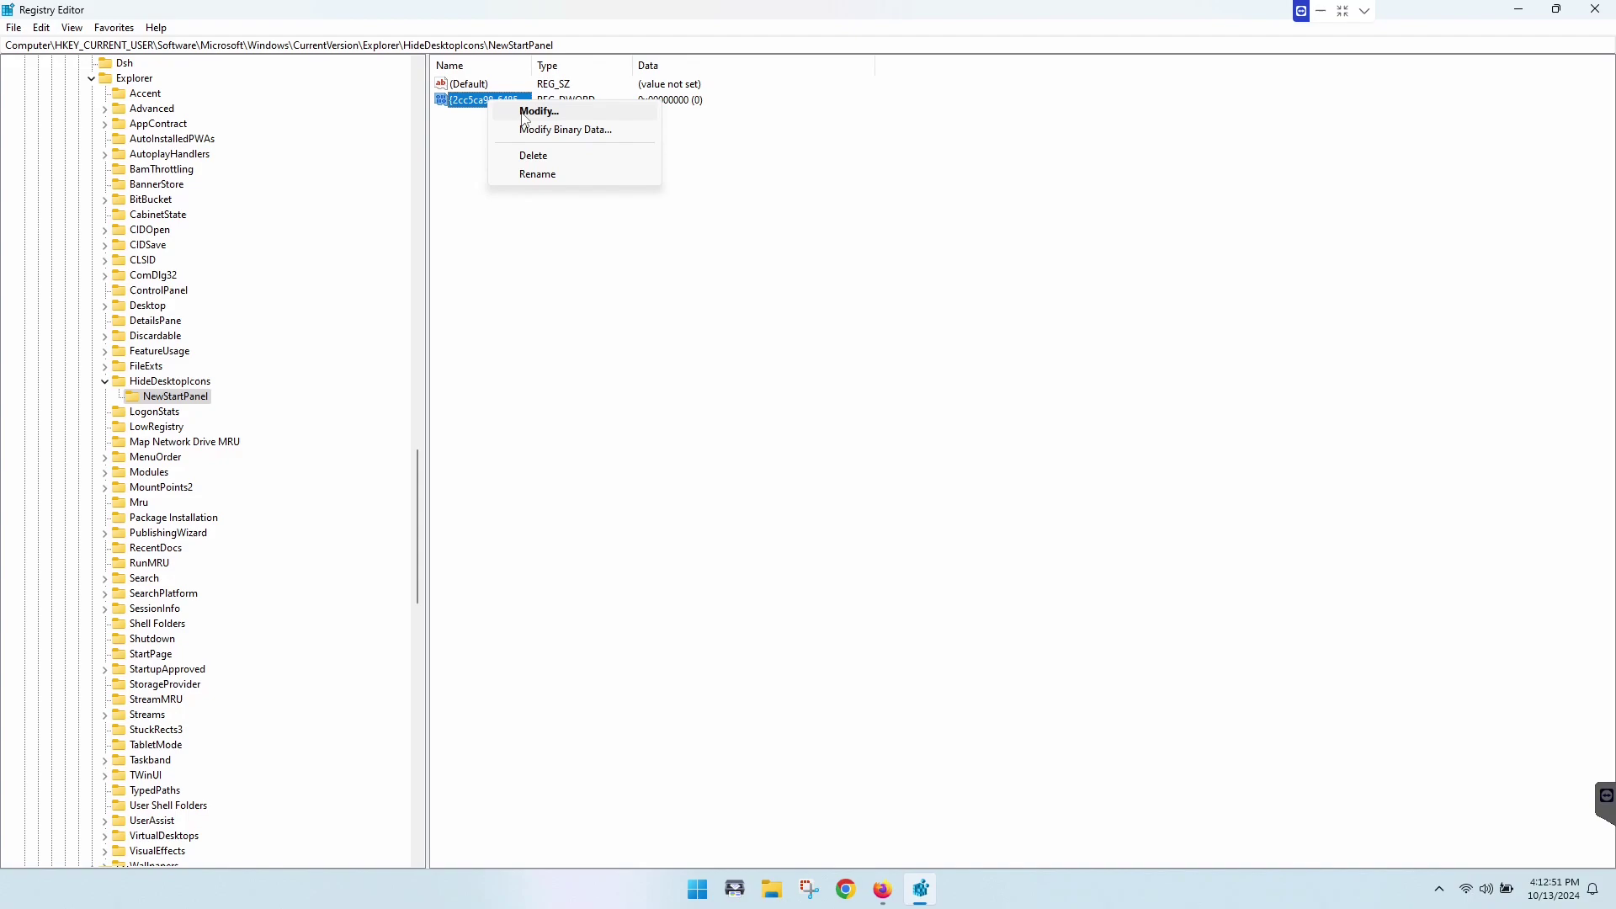
{"action": "left_click", "coordinate": [476, 106]}
{"action": "double_click", "coordinate": [476, 106]}
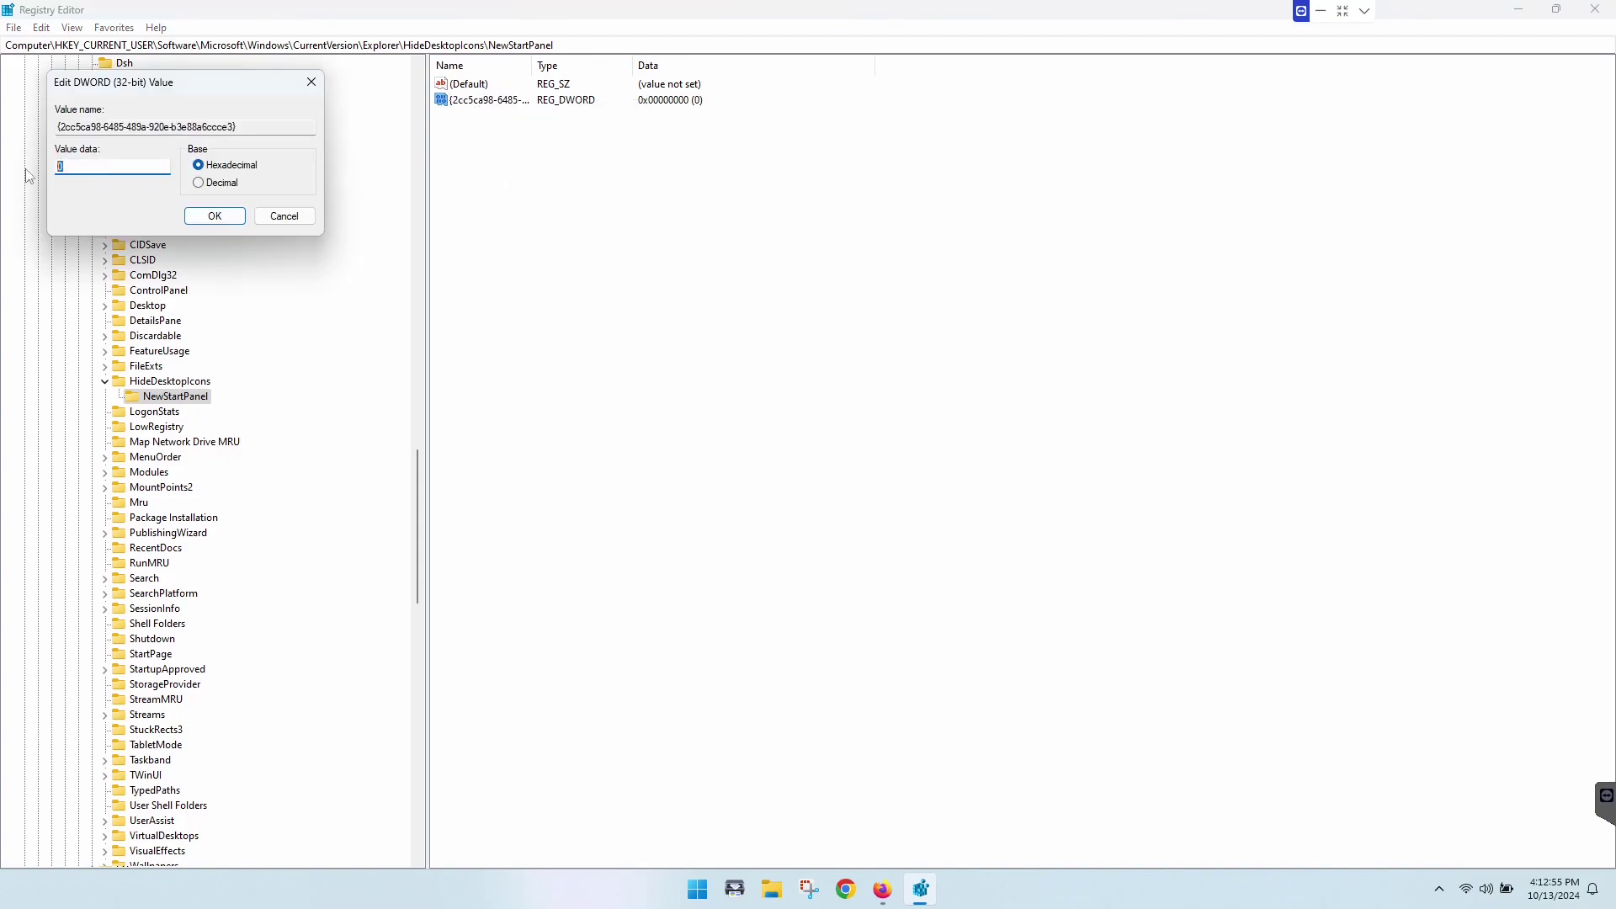
{"action": "type", "text": "1"}
{"action": "left_click", "coordinate": [215, 217]}
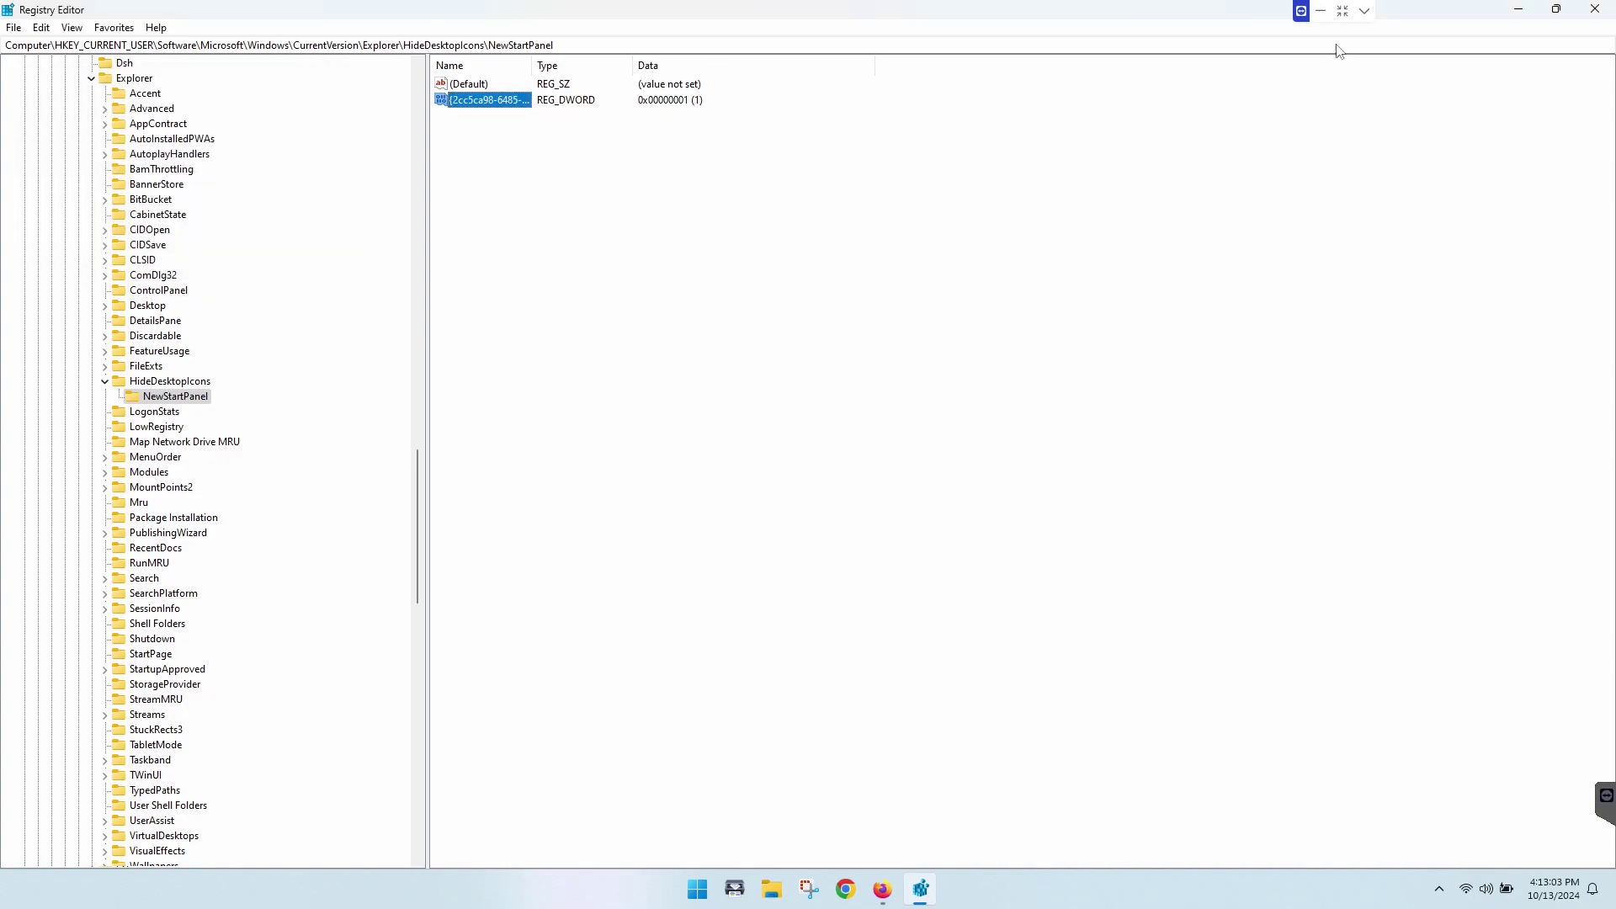
Minimize Registry Editor, refresh the desktop so the picture icon disappears, then restore the editor.
{"action": "left_click", "coordinate": [1519, 13]}
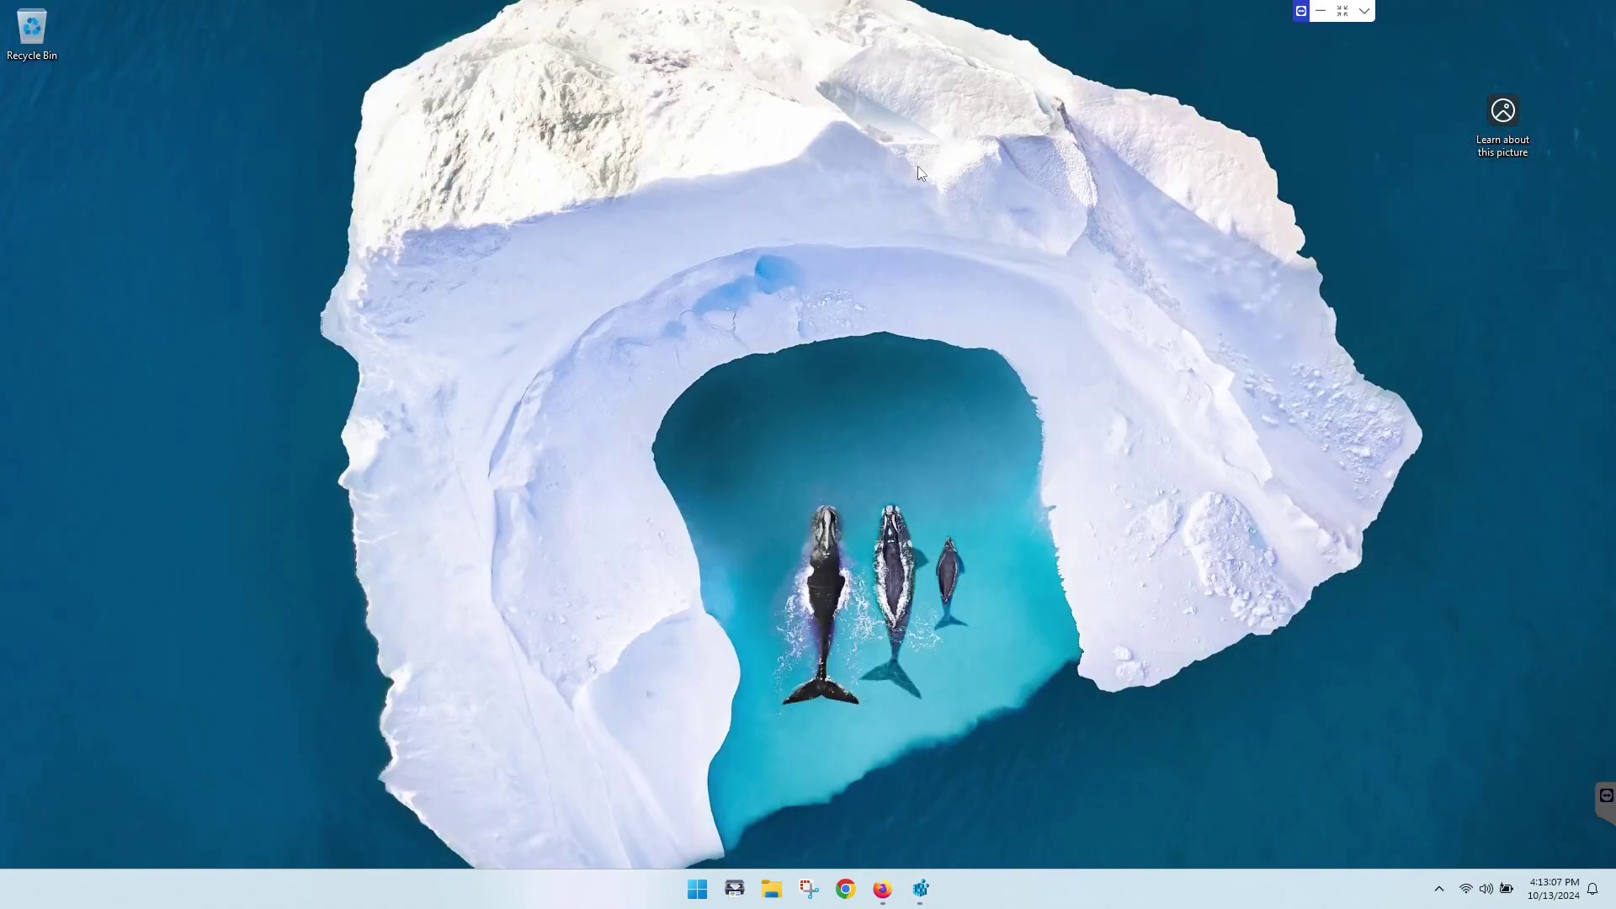
{"action": "right_click", "coordinate": [831, 141]}
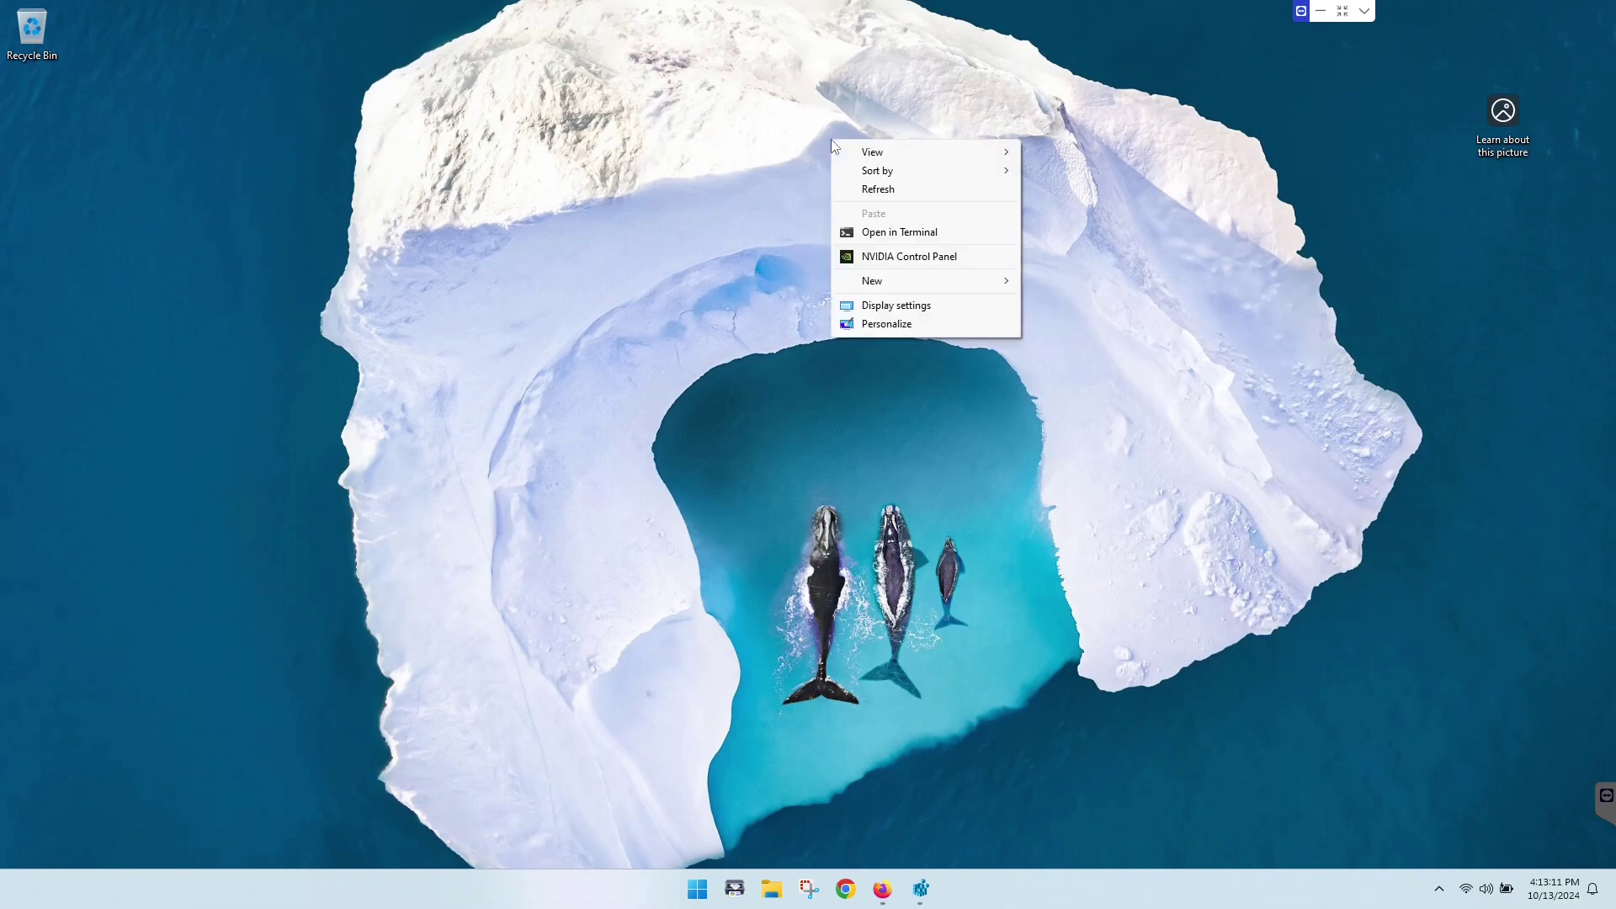
{"action": "left_click", "coordinate": [877, 190]}
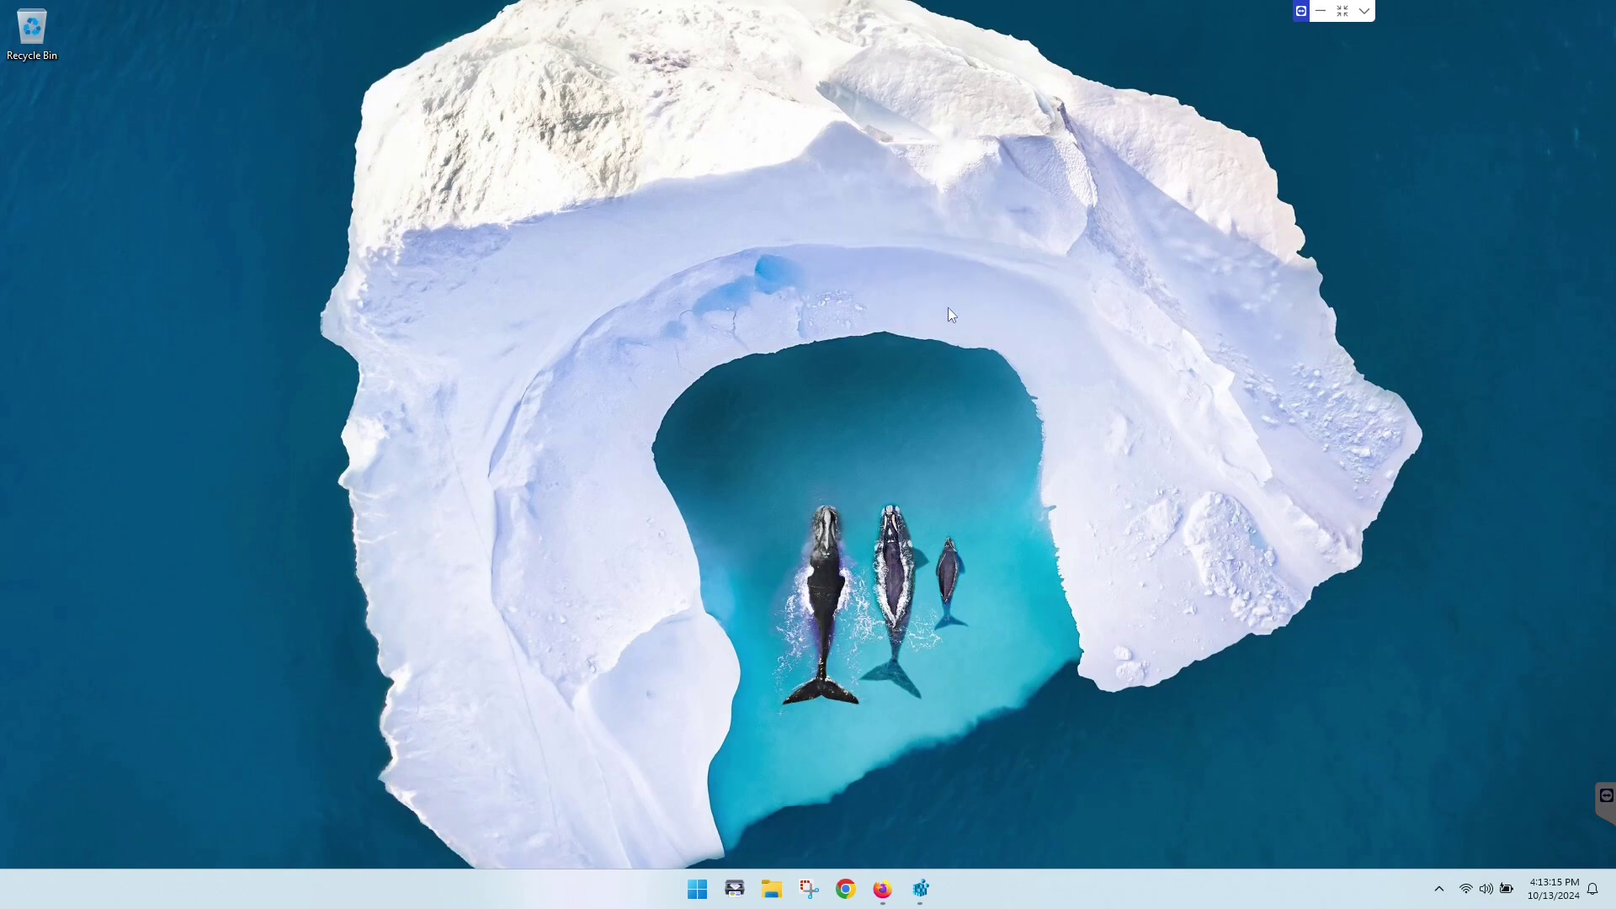
{"action": "left_click", "coordinate": [920, 888]}
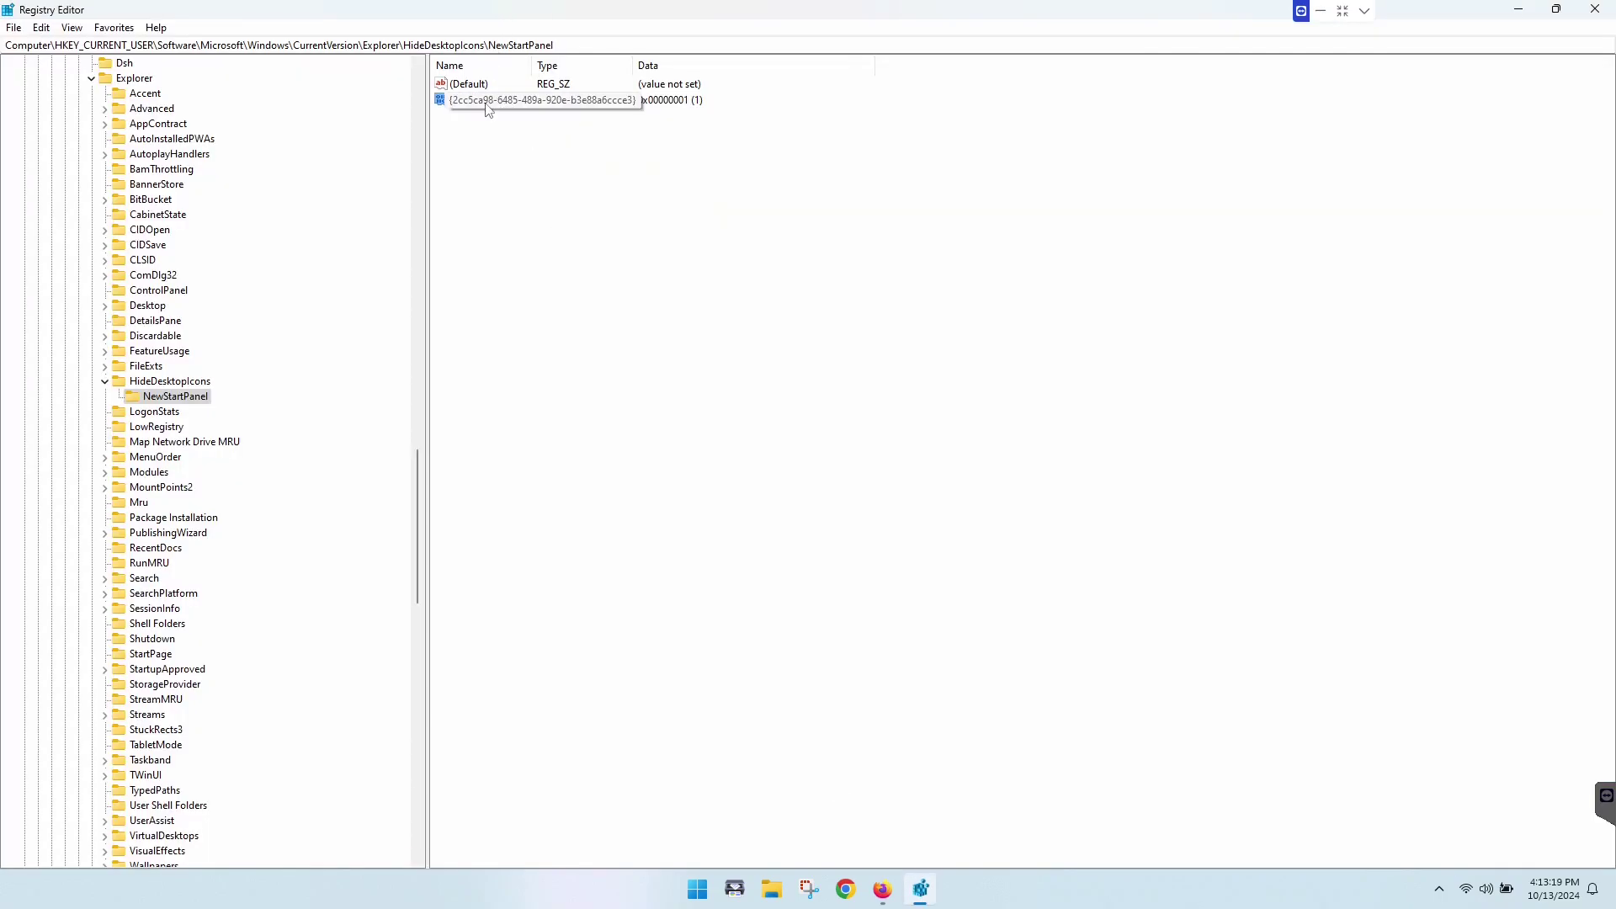
Confirm the GUID value still holds 1 without changing it, then minimize Registry Editor.
{"action": "right_click", "coordinate": [498, 102]}
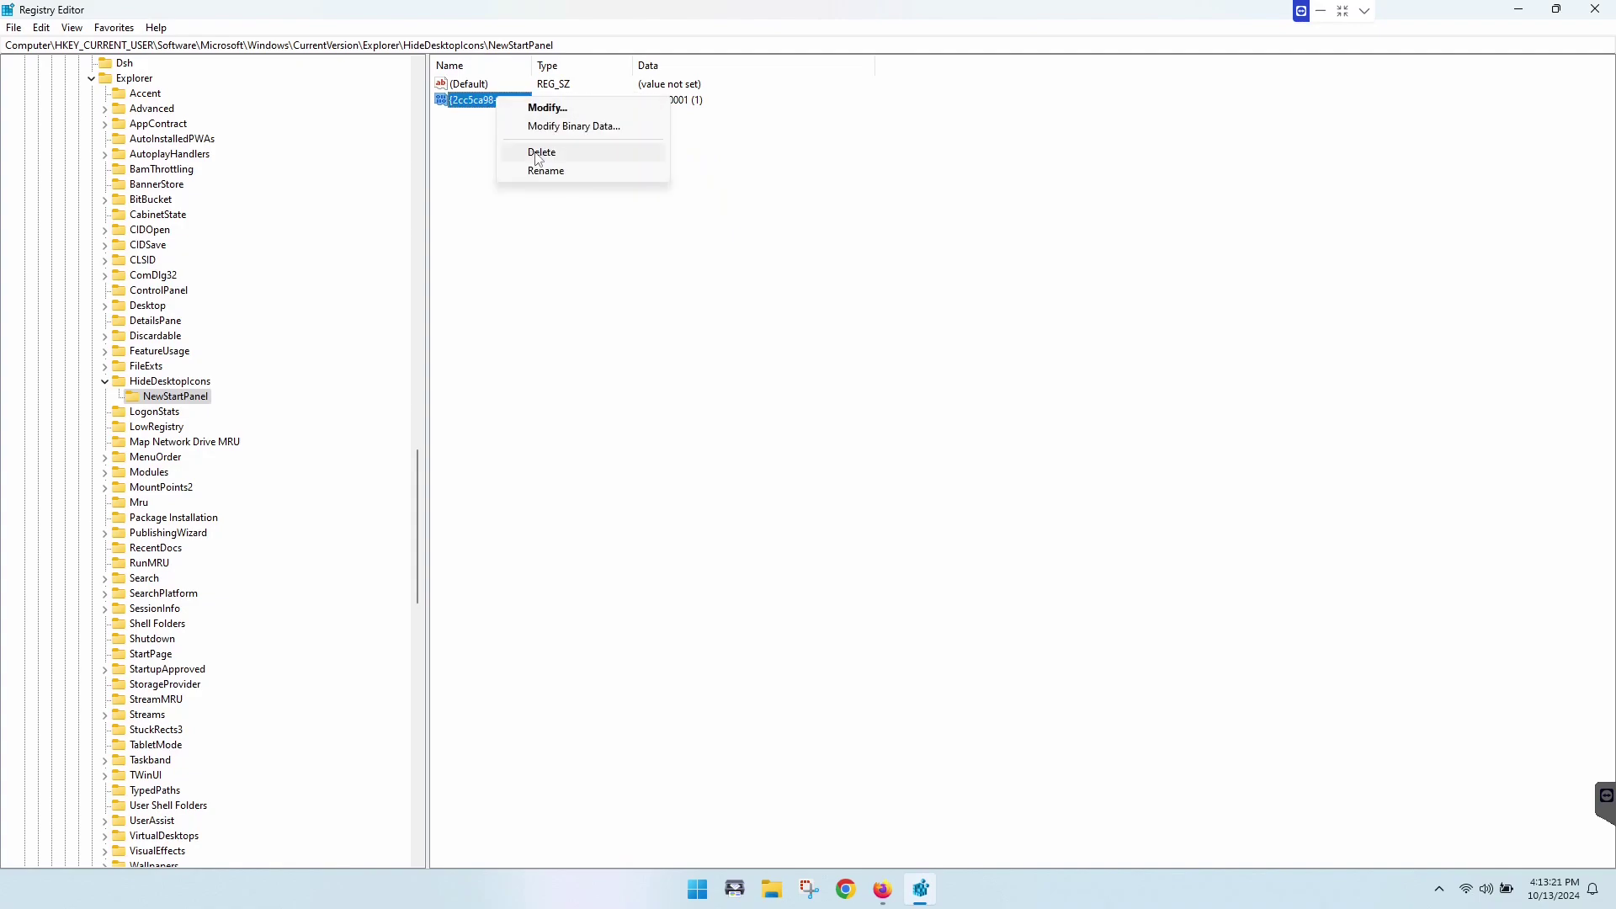
{"action": "left_click", "coordinate": [462, 220]}
{"action": "double_click", "coordinate": [490, 110]}
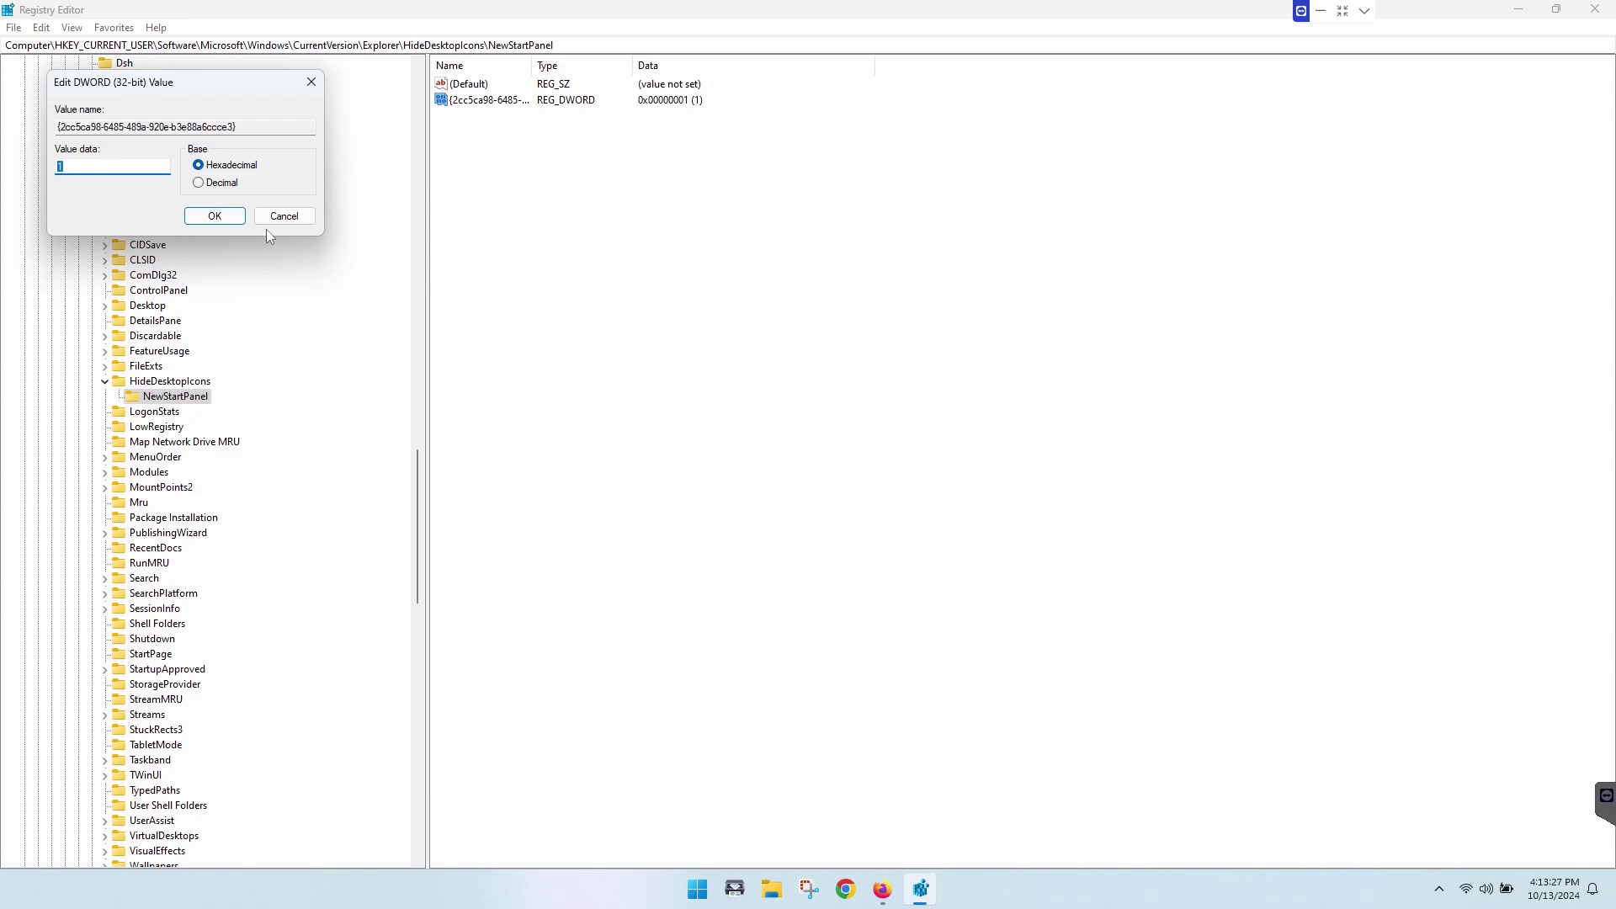
{"action": "left_click", "coordinate": [286, 217]}
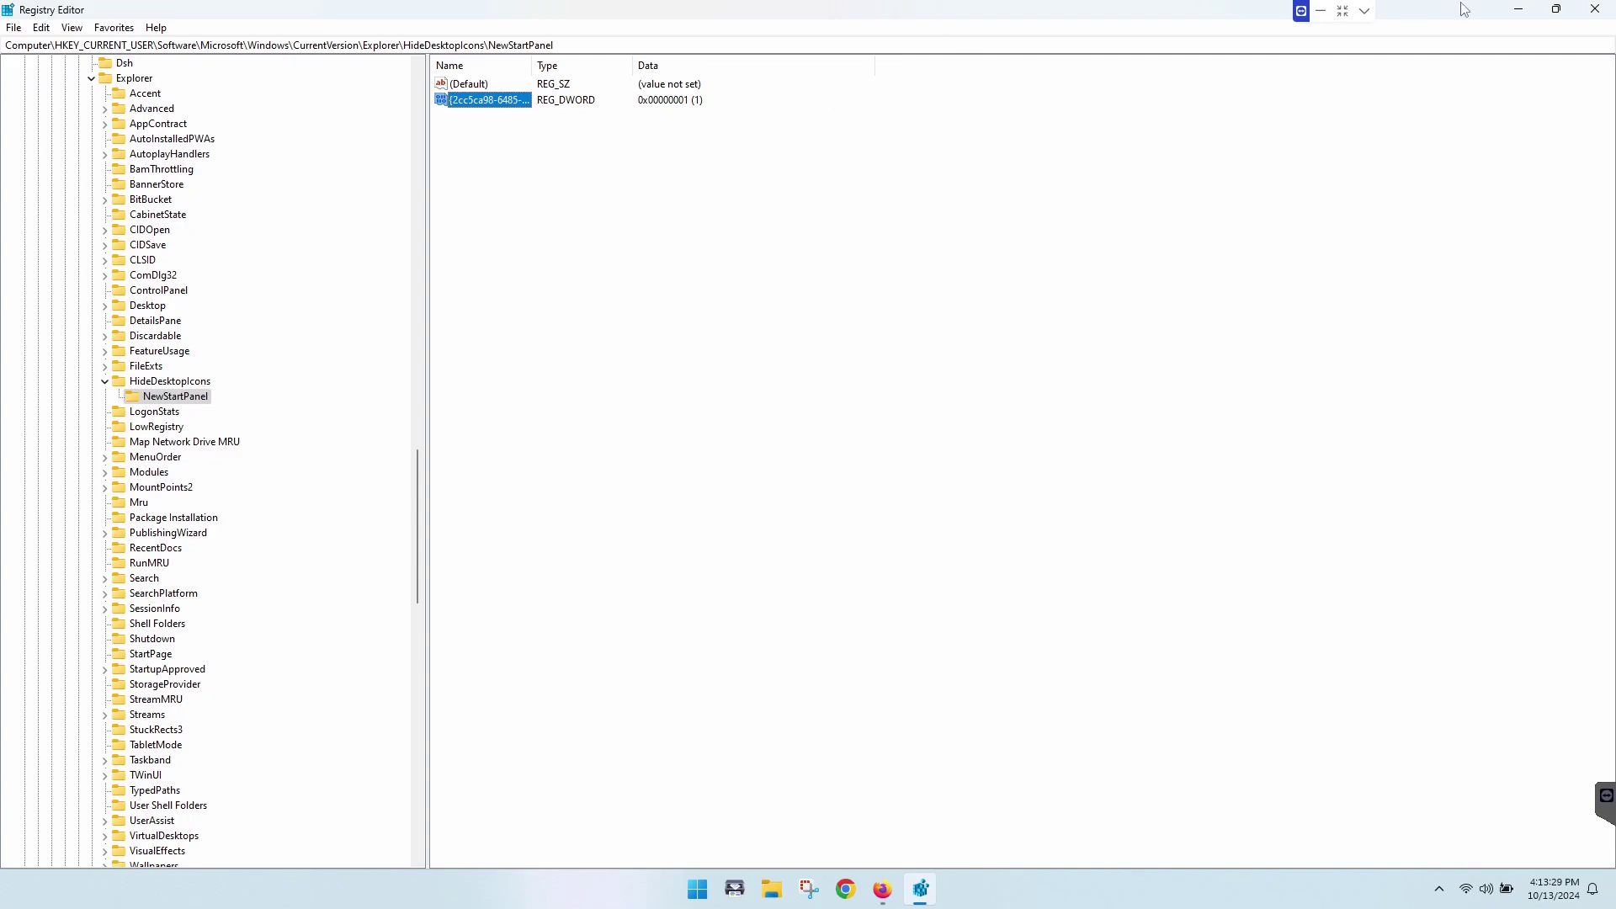
{"action": "left_click", "coordinate": [1519, 10]}
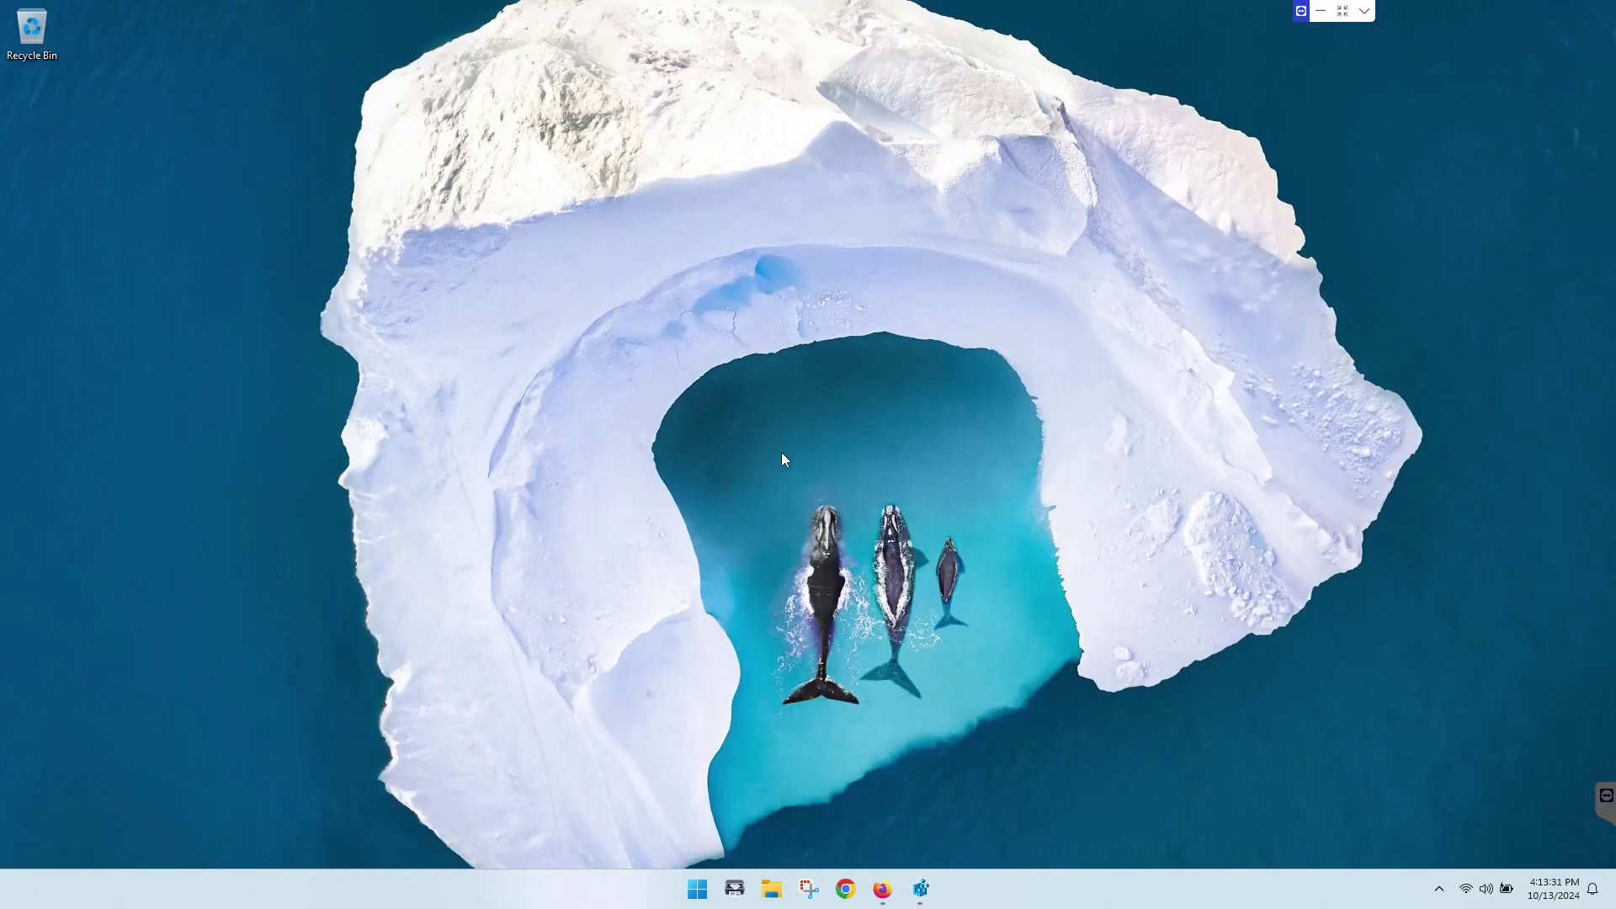
{"action": "right_click", "coordinate": [880, 240]}
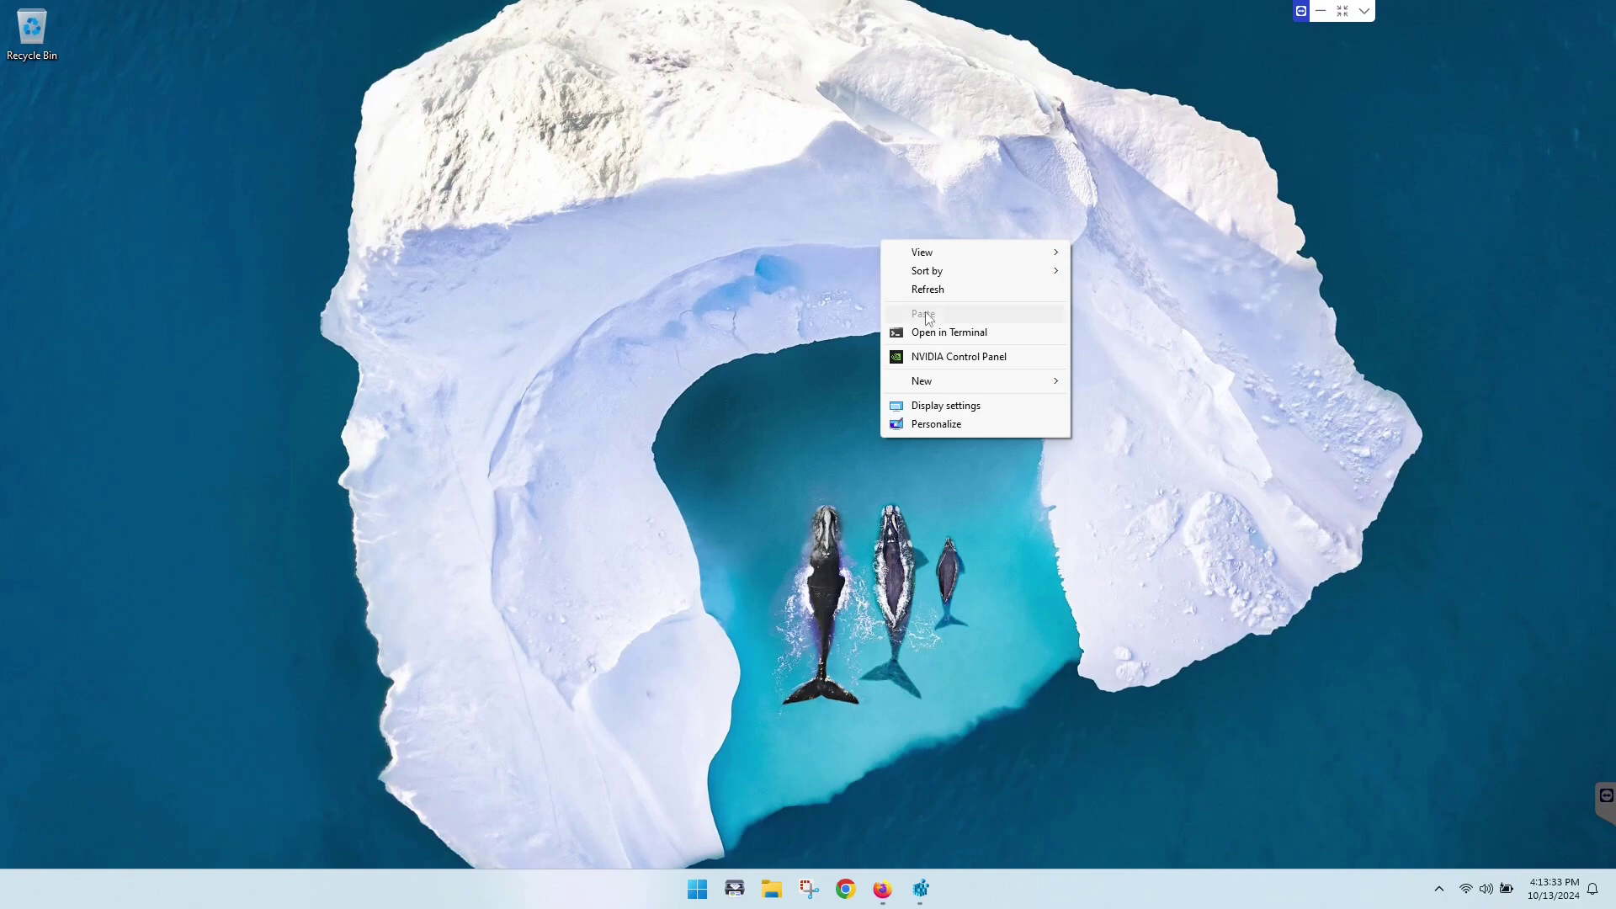
{"action": "left_click", "coordinate": [725, 278]}
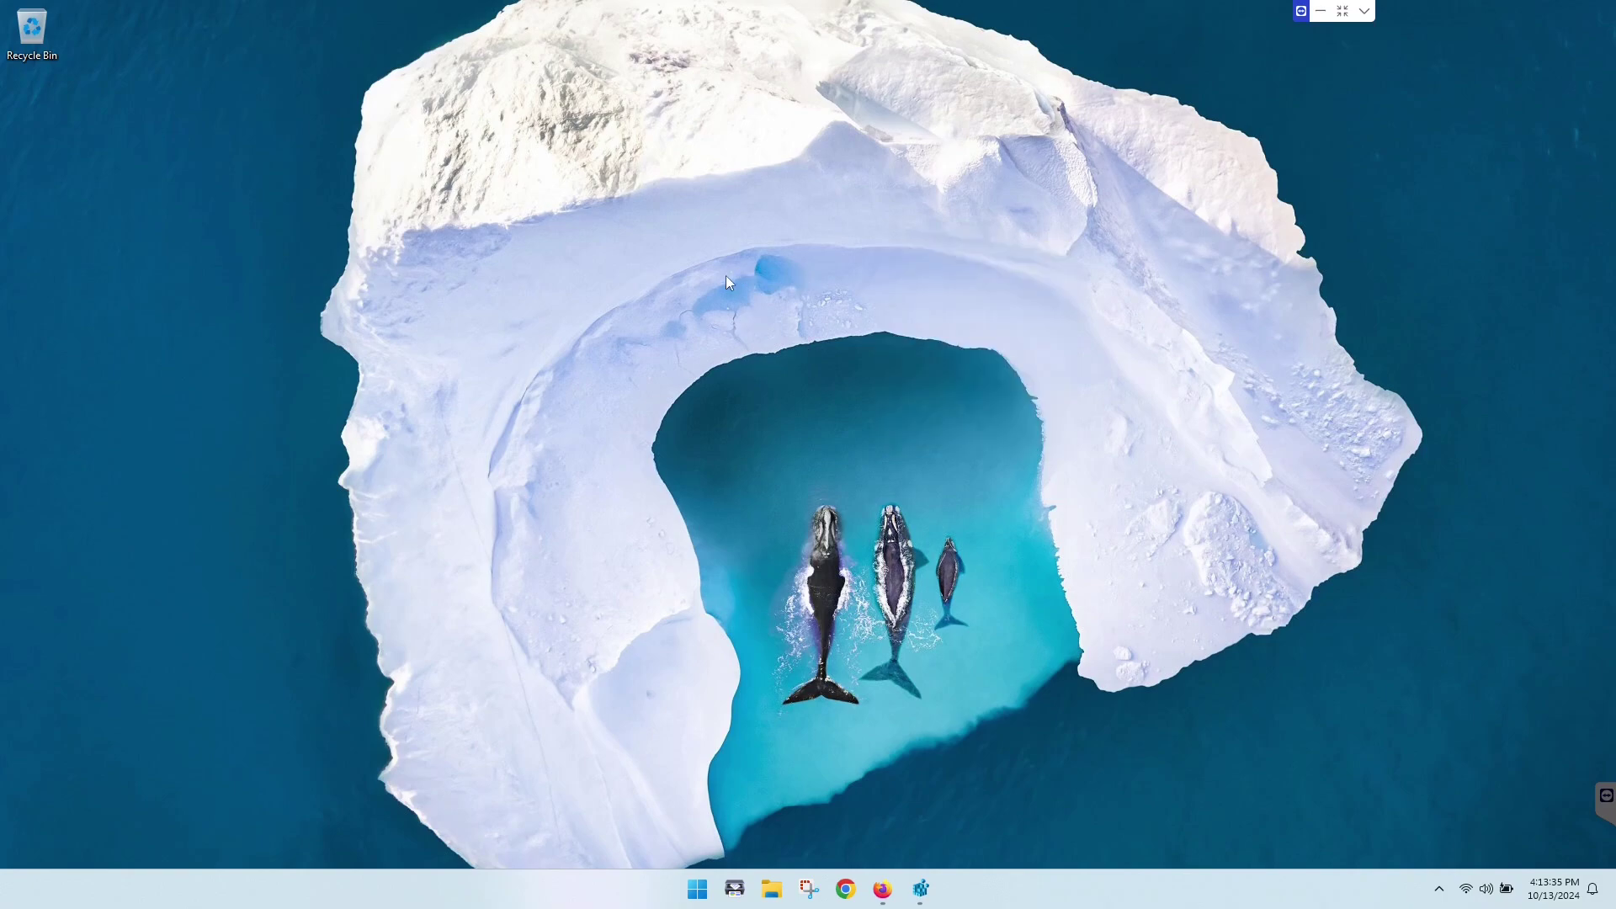